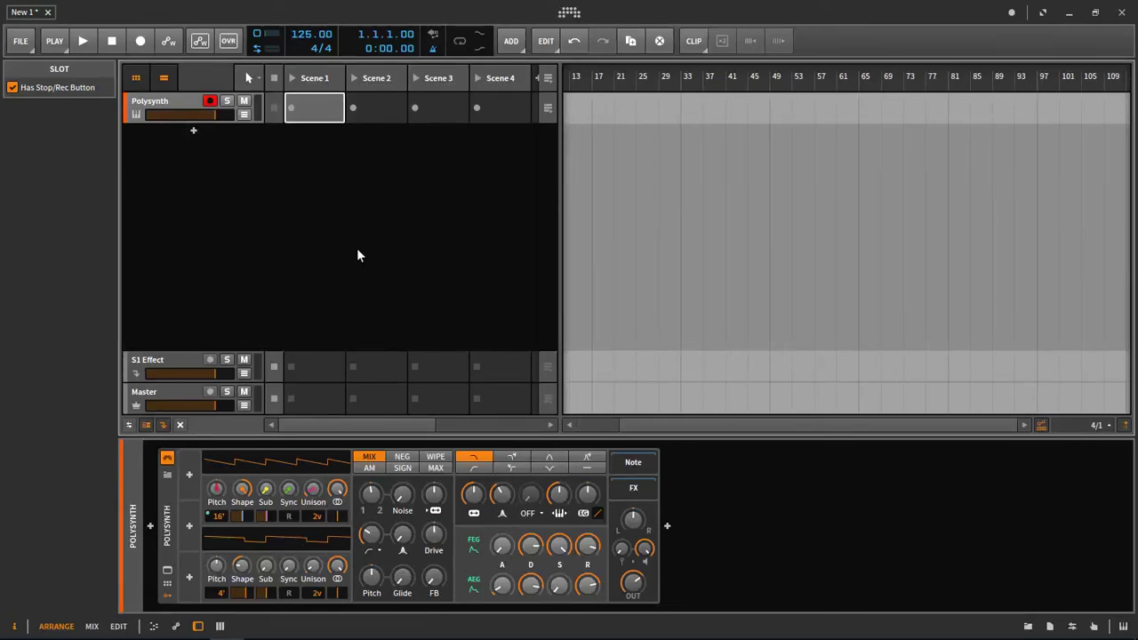
Pan the arrangement ruler back so bar 1 is in view
{"action": "left_click_drag", "start_coordinate": [594, 75], "coordinate": [660, 76]}
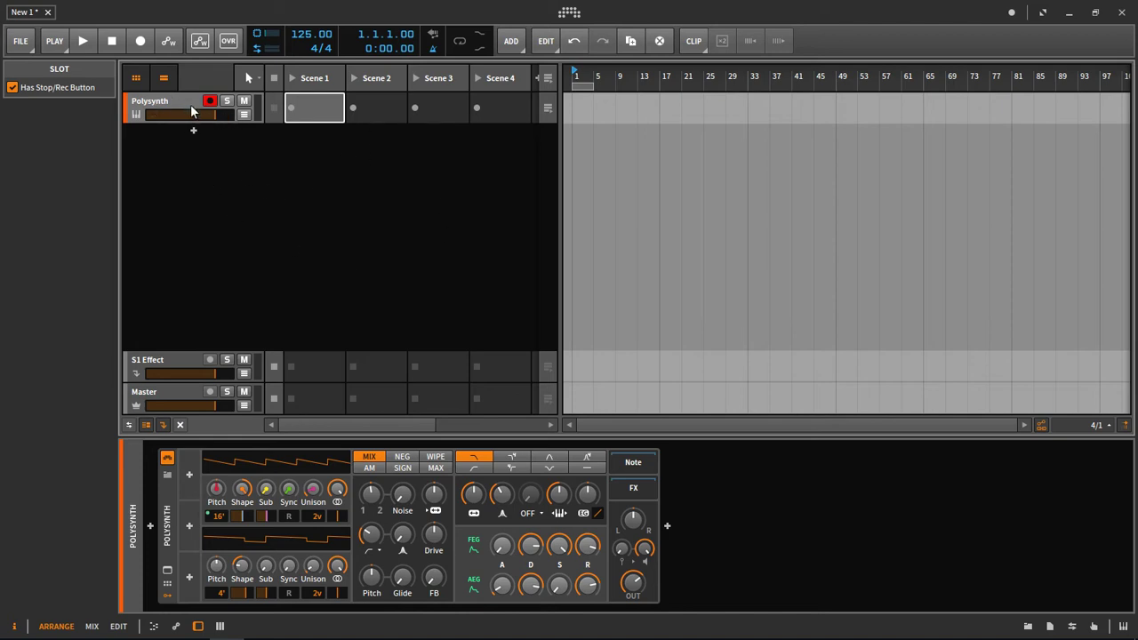
{"action": "mouse_move", "coordinate": [191, 114]}
Hide the arrangement timeline and set the post-recording action to Record into next free Slot
{"action": "left_click", "coordinate": [166, 78]}
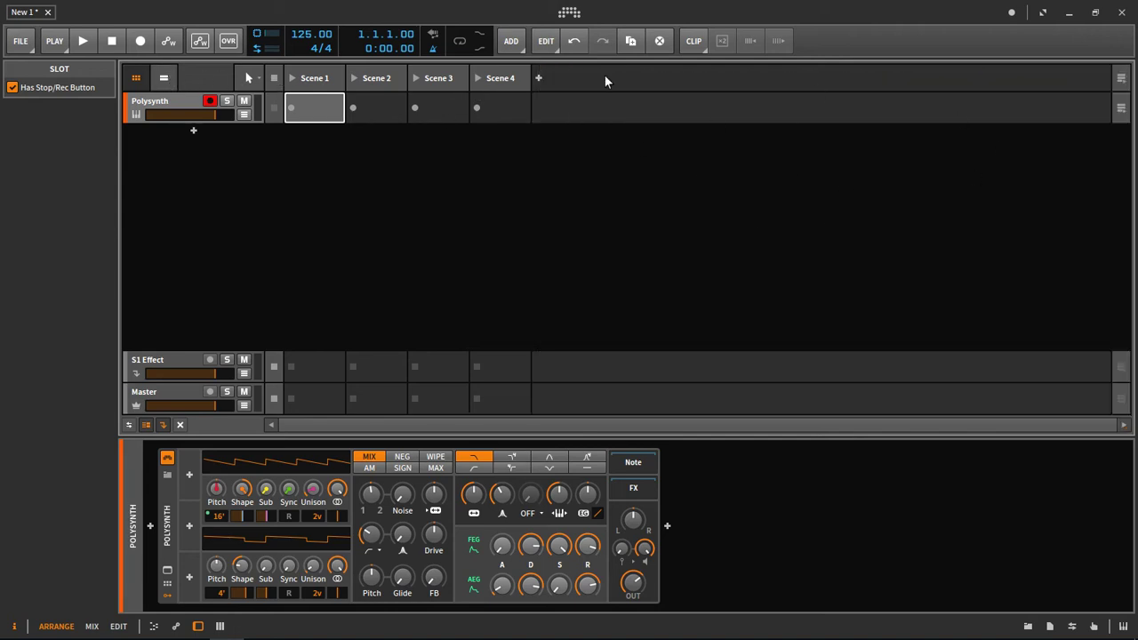
{"action": "left_click", "coordinate": [55, 41]}
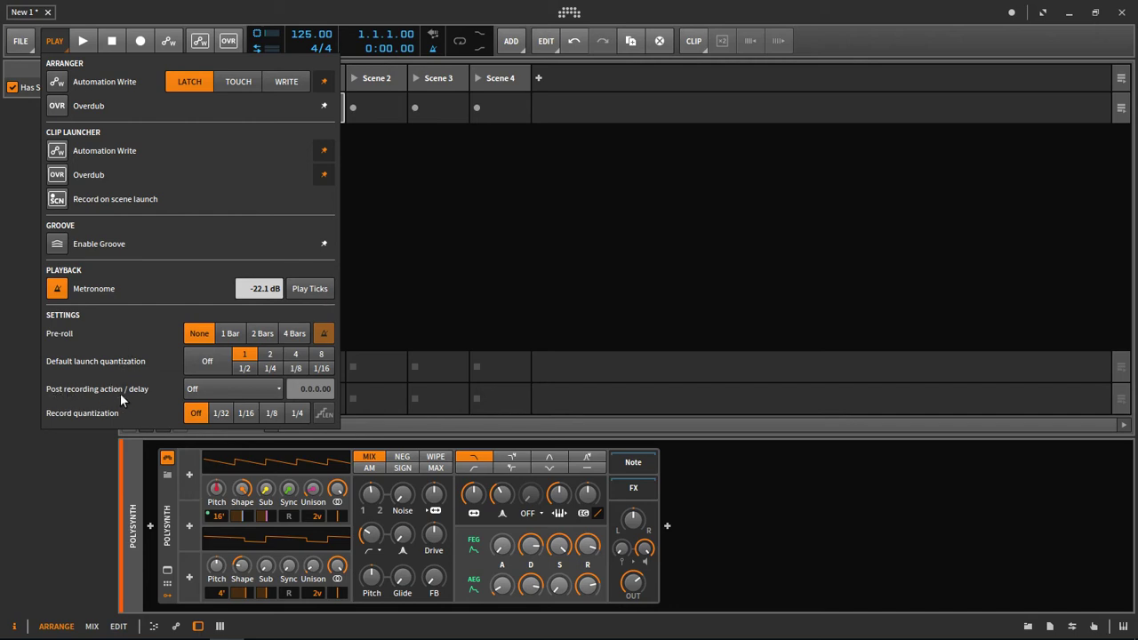
{"action": "left_click", "coordinate": [229, 391]}
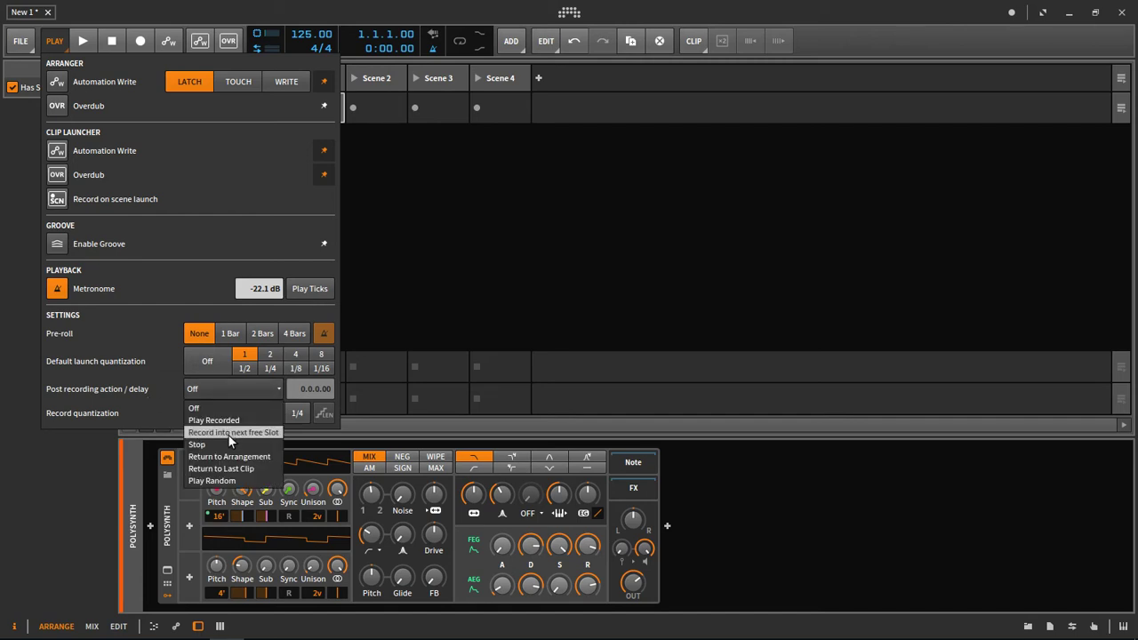
{"action": "left_click", "coordinate": [234, 433]}
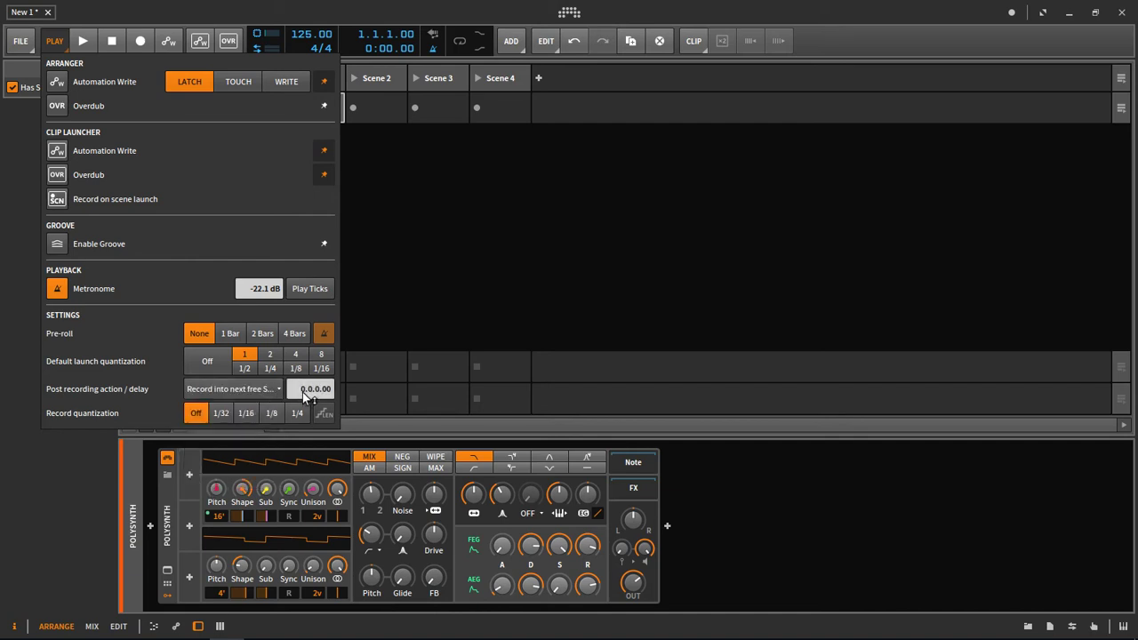
Set the post-recording delay to 8.0.0.00 and add a one-bar pre-roll
{"action": "left_click_drag", "start_coordinate": [307, 397], "coordinate": [306, 373]}
{"action": "left_click", "coordinate": [232, 336]}
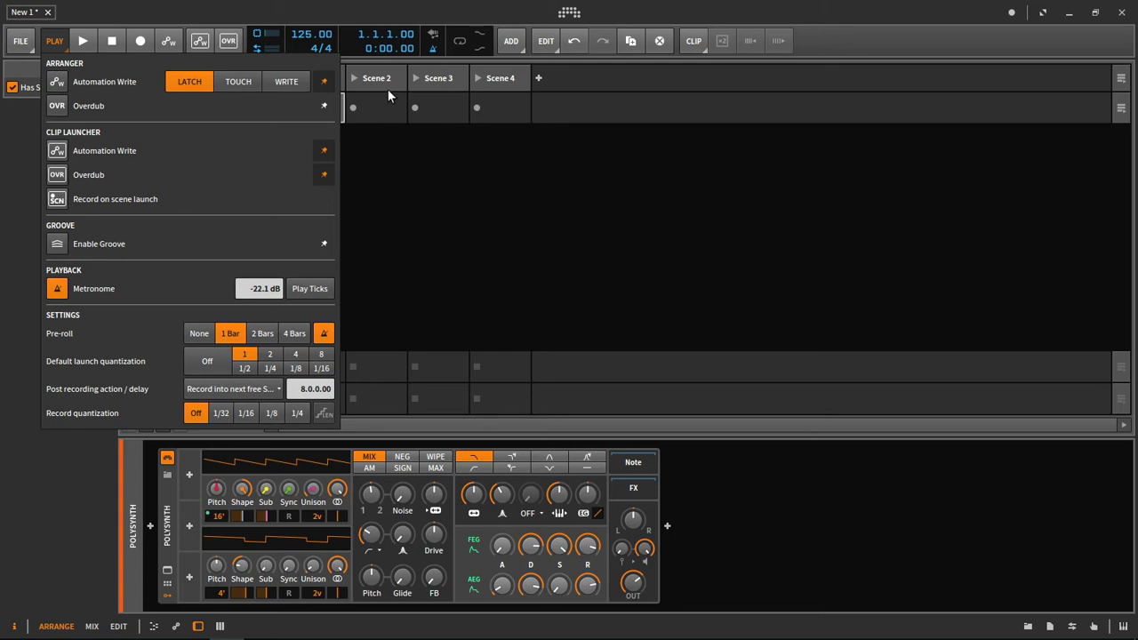
{"action": "left_click", "coordinate": [396, 269]}
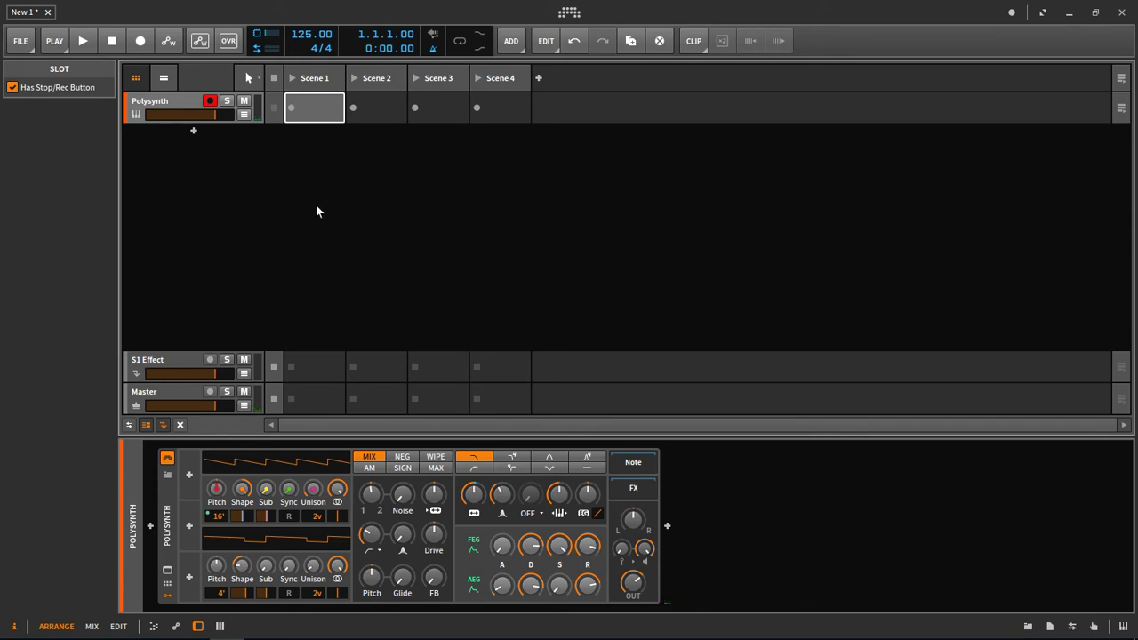
Record consecutive Polysynth takes from the Scene 1 slot, stop on the fourth, and delete the Scene 4 clip
{"action": "left_click", "coordinate": [292, 108]}
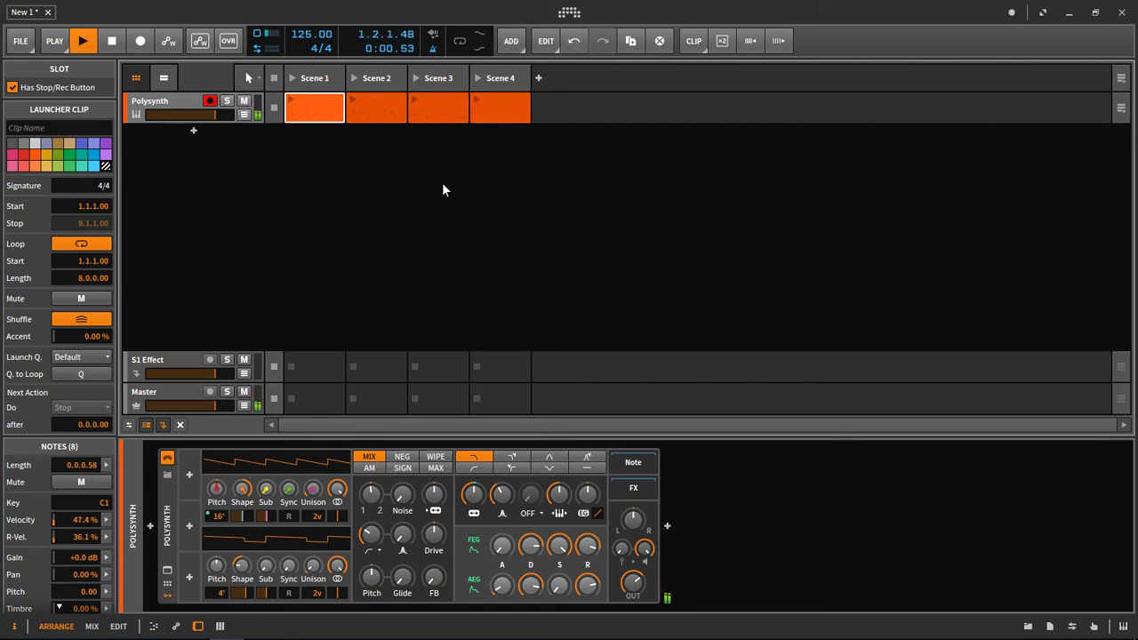
{"action": "right_click", "coordinate": [441, 182]}
{"action": "left_click", "coordinate": [392, 187]}
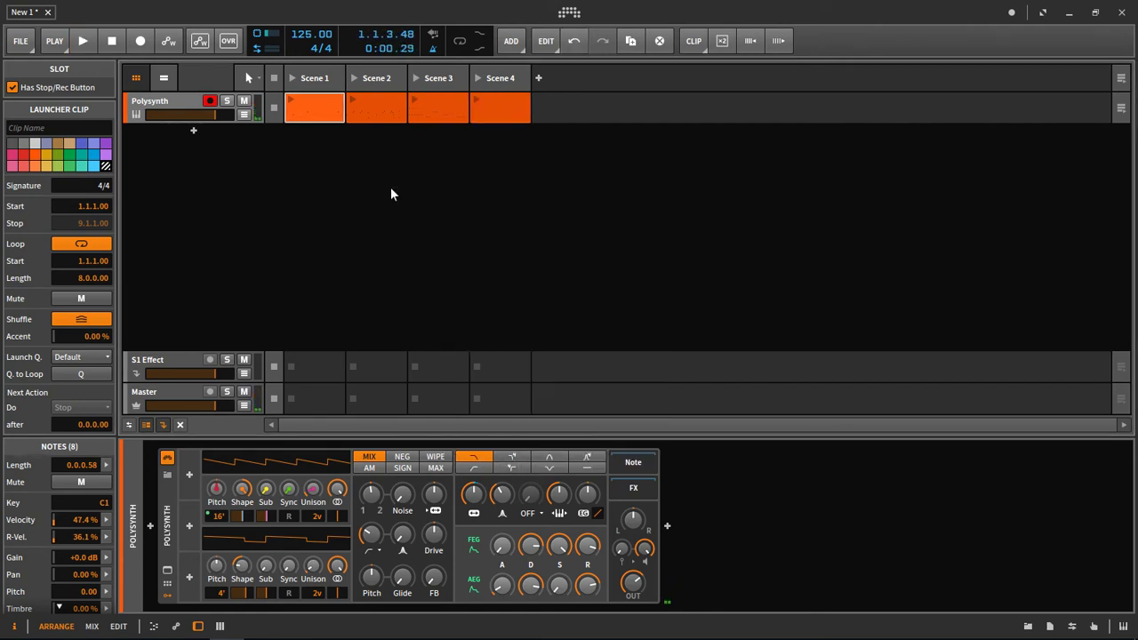
{"action": "right_click", "coordinate": [511, 112]}
{"action": "left_click", "coordinate": [663, 250]}
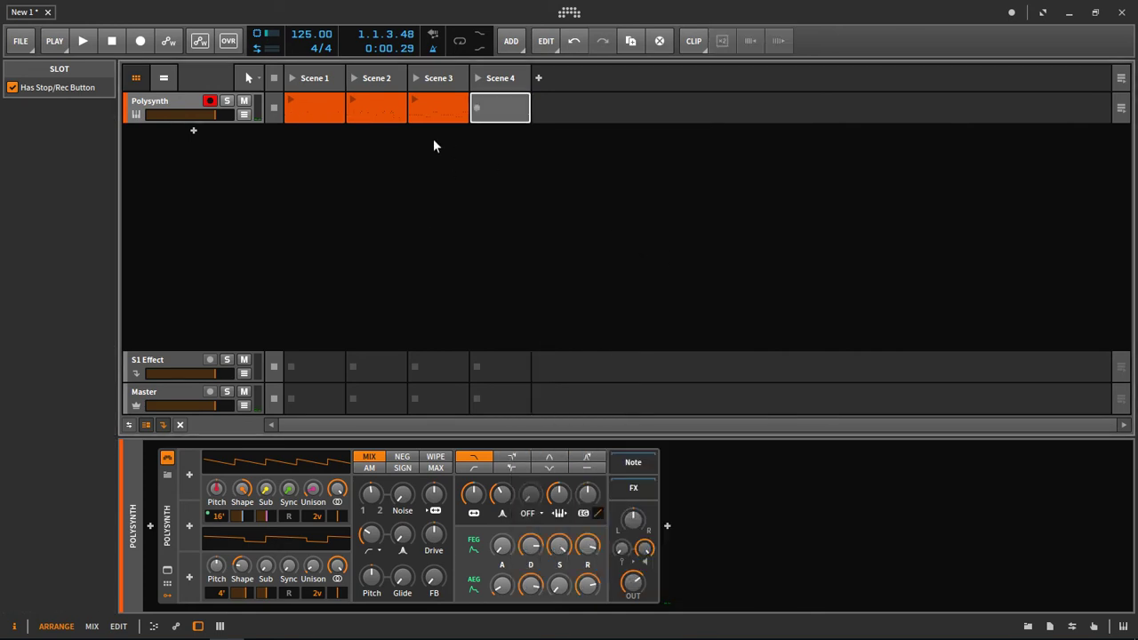
Open the Scene 1 take in the note editor, compare takes 1–3, and restore the arranger timeline
{"action": "left_click", "coordinate": [322, 110]}
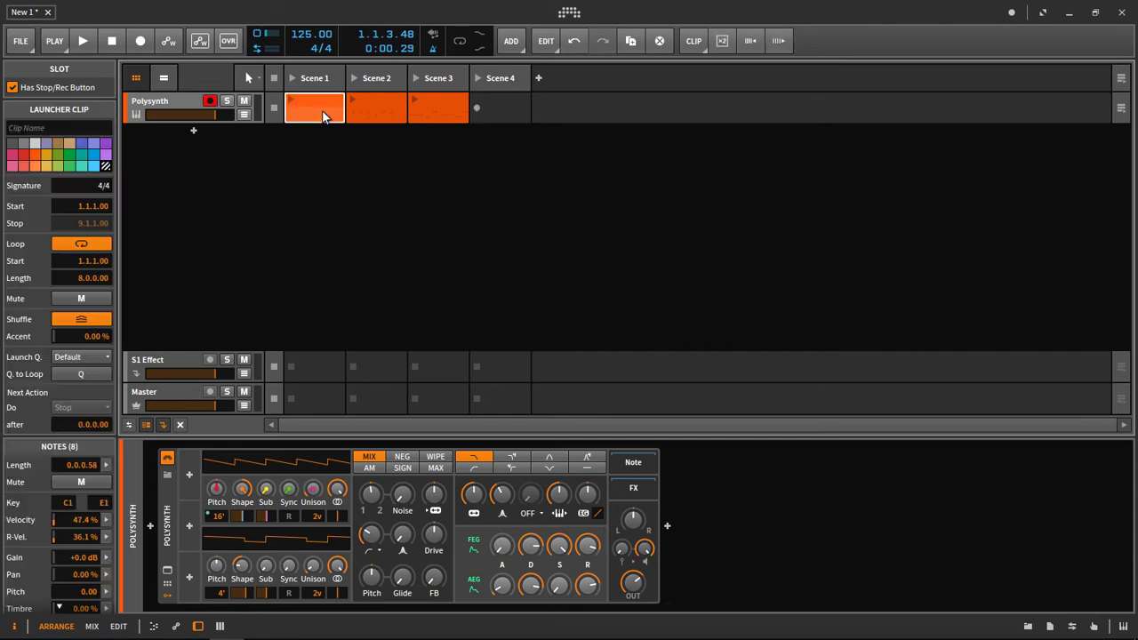
{"action": "double_click", "coordinate": [322, 110]}
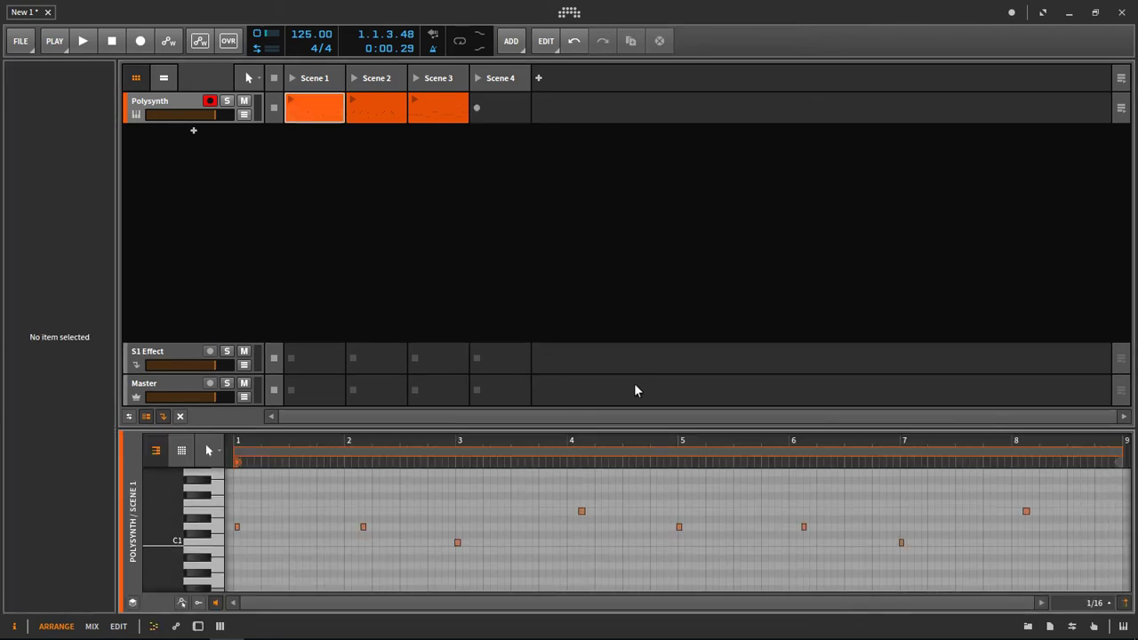
{"action": "left_click_drag", "start_coordinate": [610, 437], "coordinate": [581, 417]}
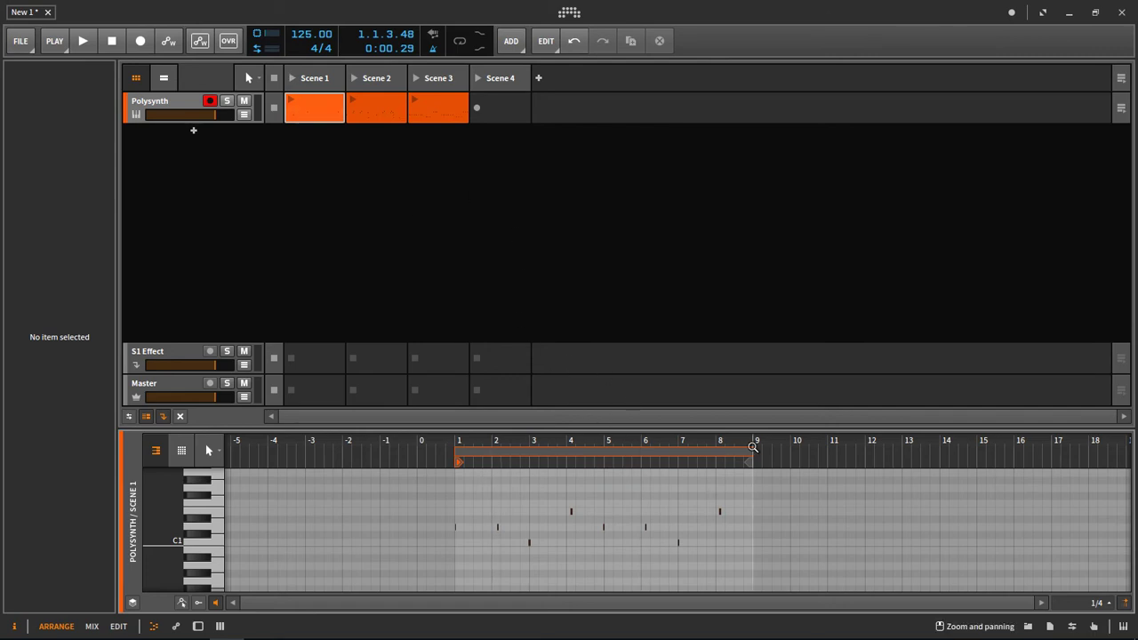
{"action": "left_click", "coordinate": [385, 117]}
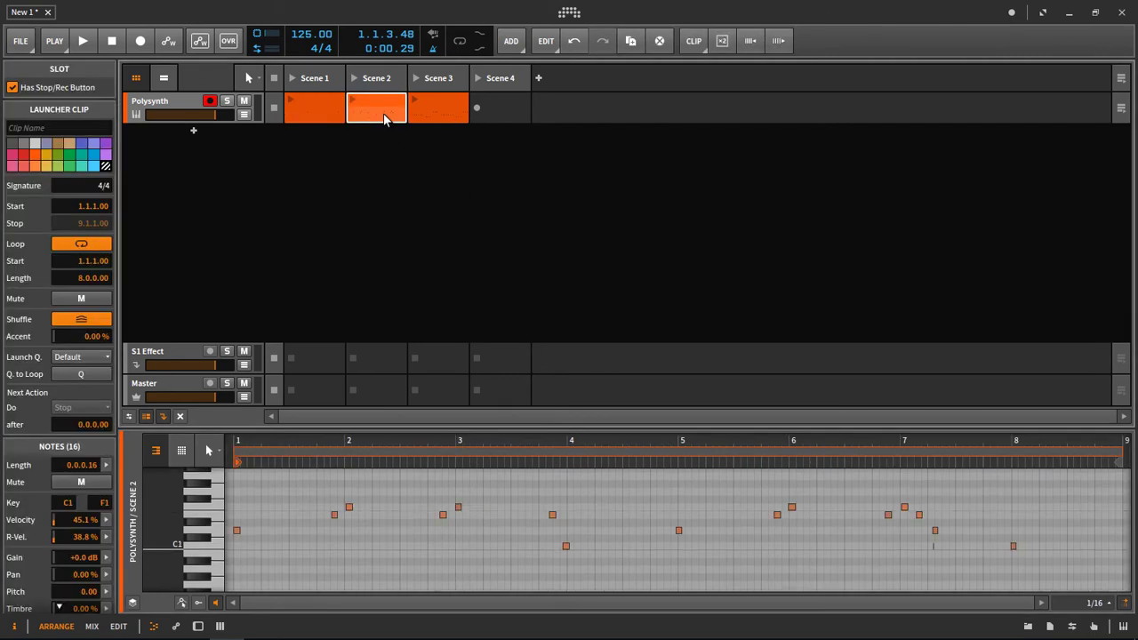
{"action": "left_click", "coordinate": [456, 116]}
{"action": "left_click", "coordinate": [320, 125]}
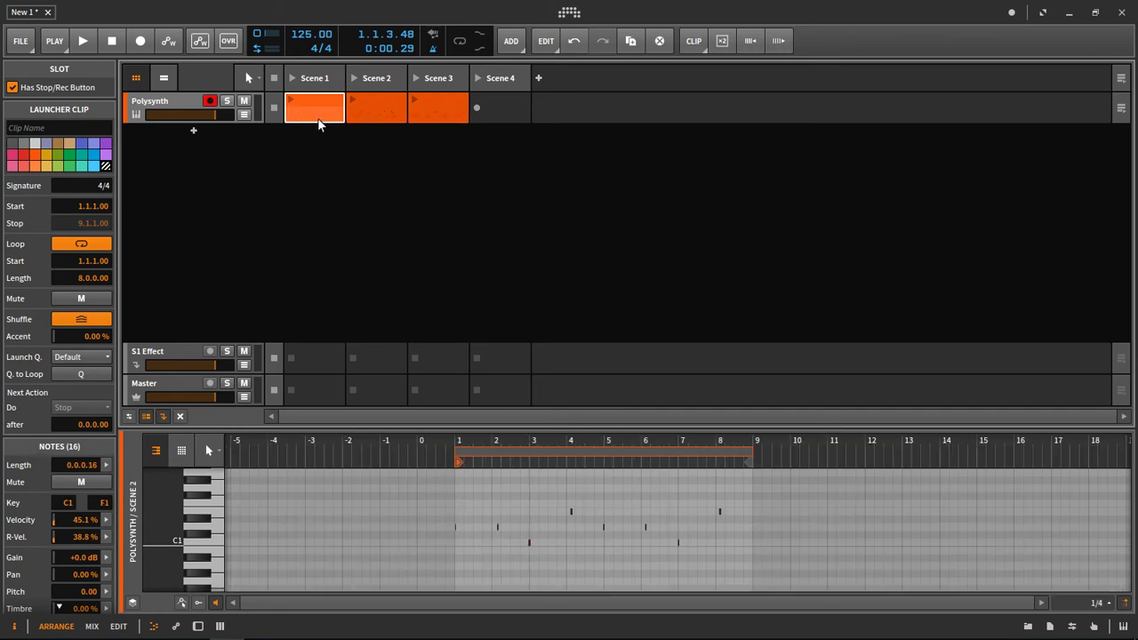
{"action": "left_click", "coordinate": [164, 78]}
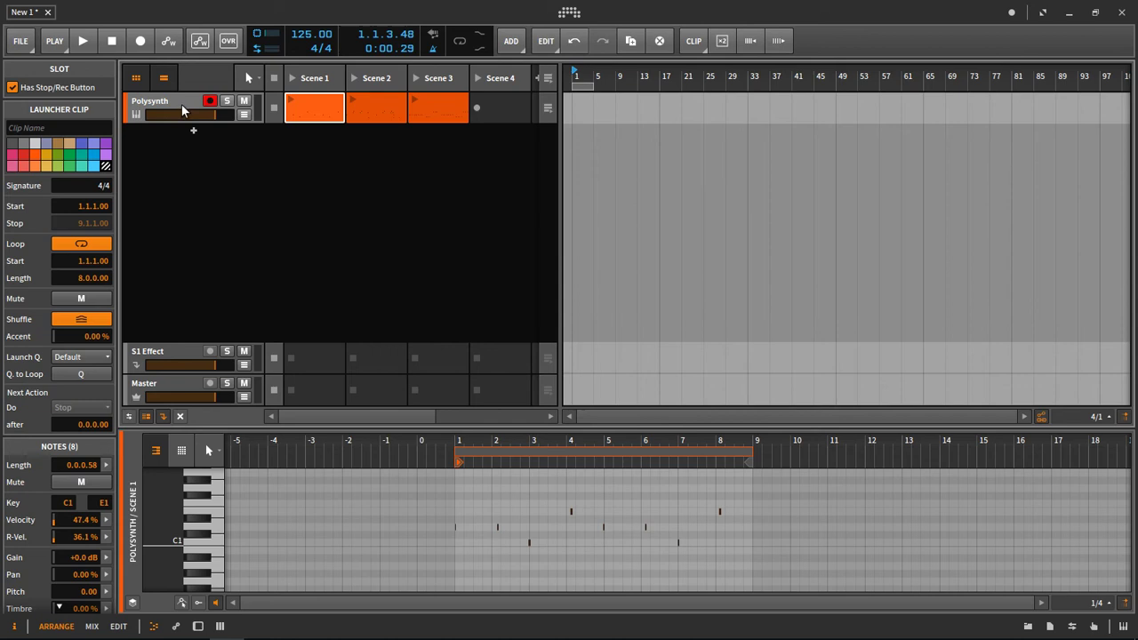
Duplicate the Polysynth track with its clips and mute the original
{"action": "right_click", "coordinate": [181, 104]}
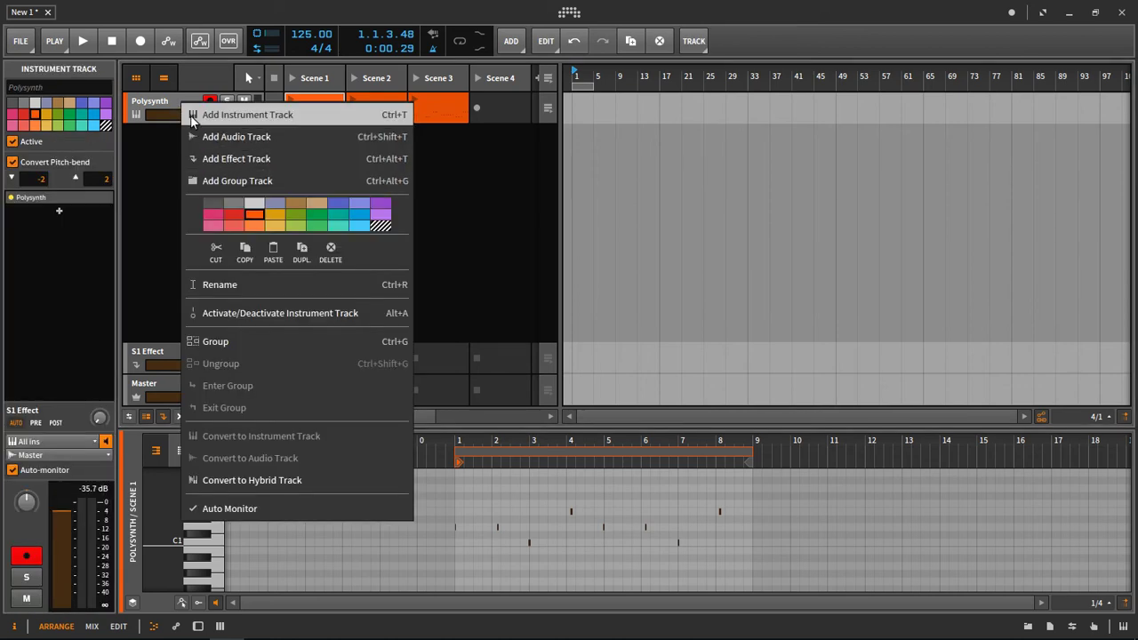
{"action": "left_click", "coordinate": [302, 252]}
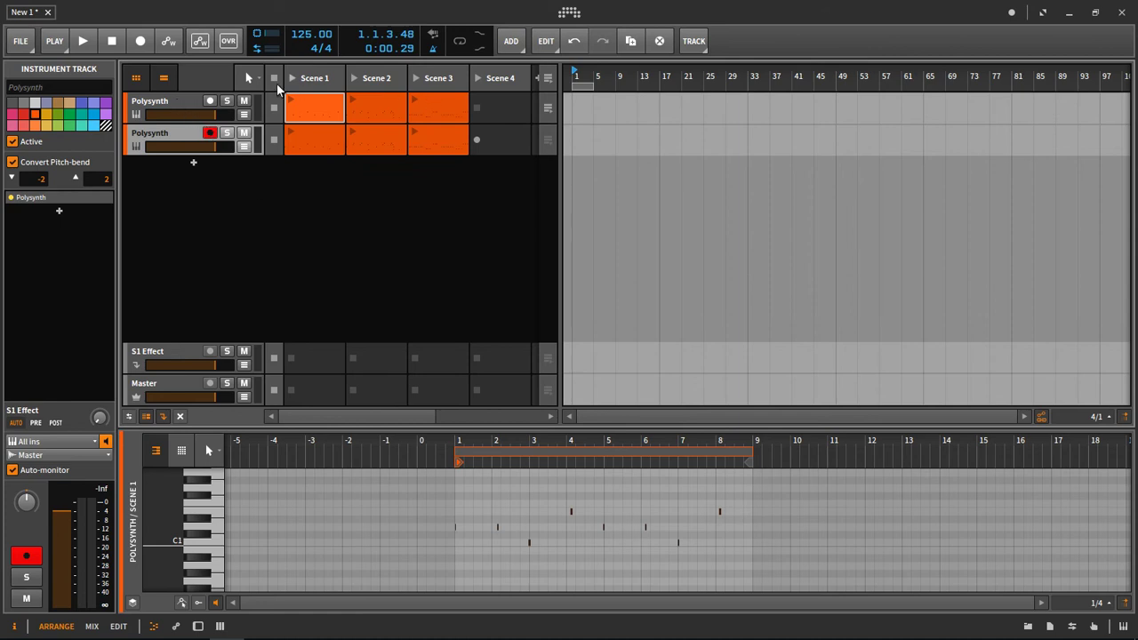
{"action": "left_click", "coordinate": [243, 101]}
Put the duplicated Polysynth track into a new Group 3
{"action": "left_click", "coordinate": [186, 109]}
{"action": "left_click", "coordinate": [182, 140]}
{"action": "right_click", "coordinate": [167, 136]}
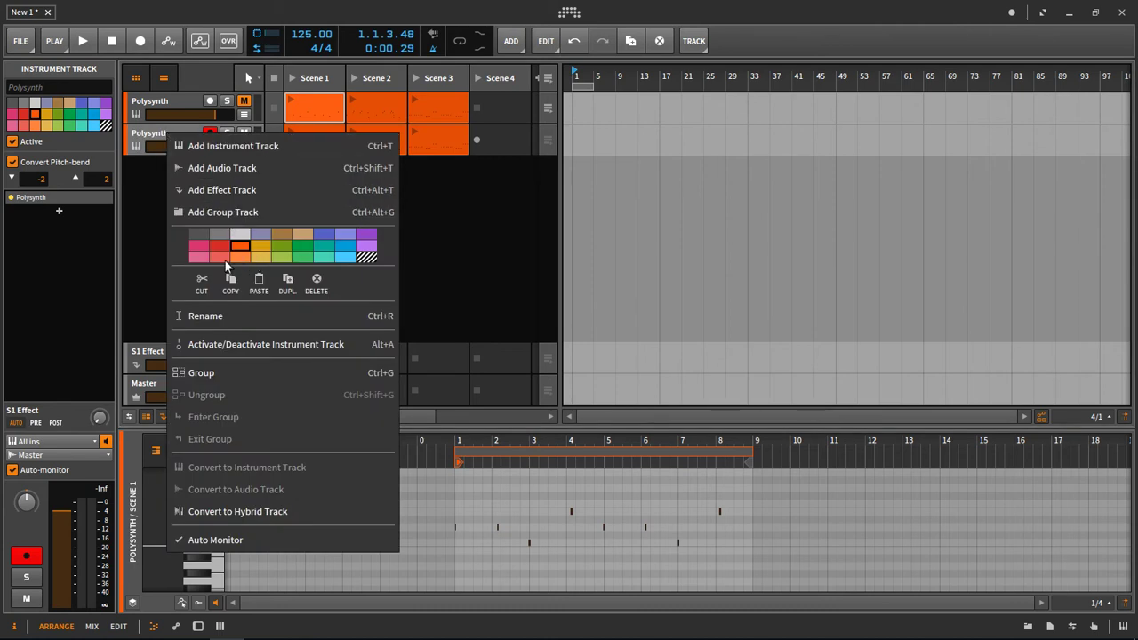
{"action": "left_click", "coordinate": [213, 373]}
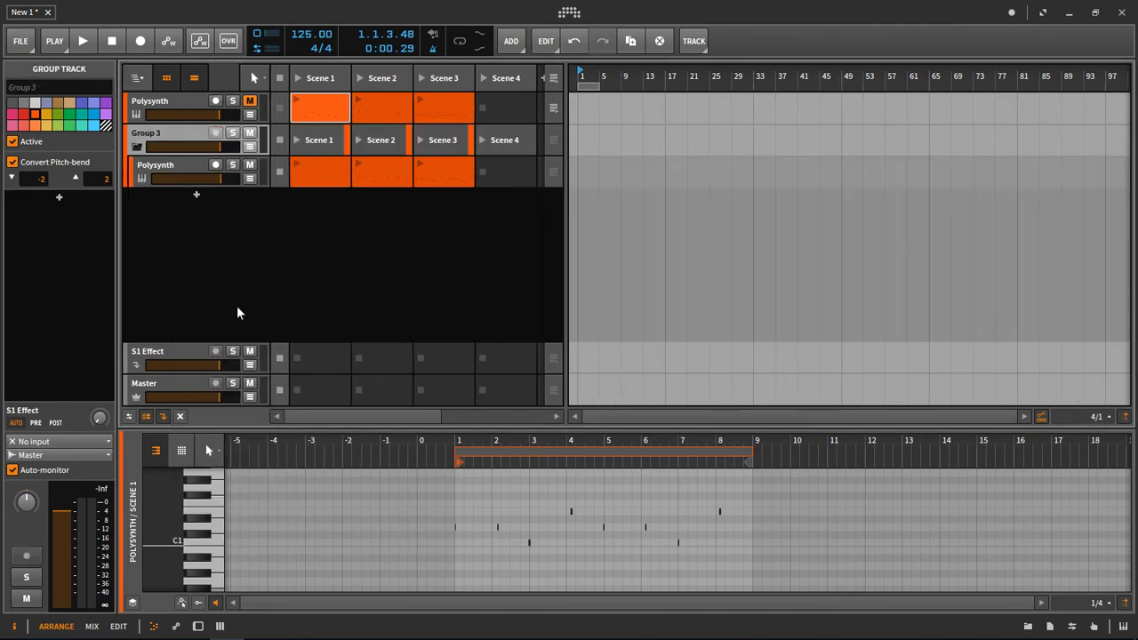
Make two more copies of the grouped Polysynth track and delete their nine clips
{"action": "left_click", "coordinate": [176, 169]}
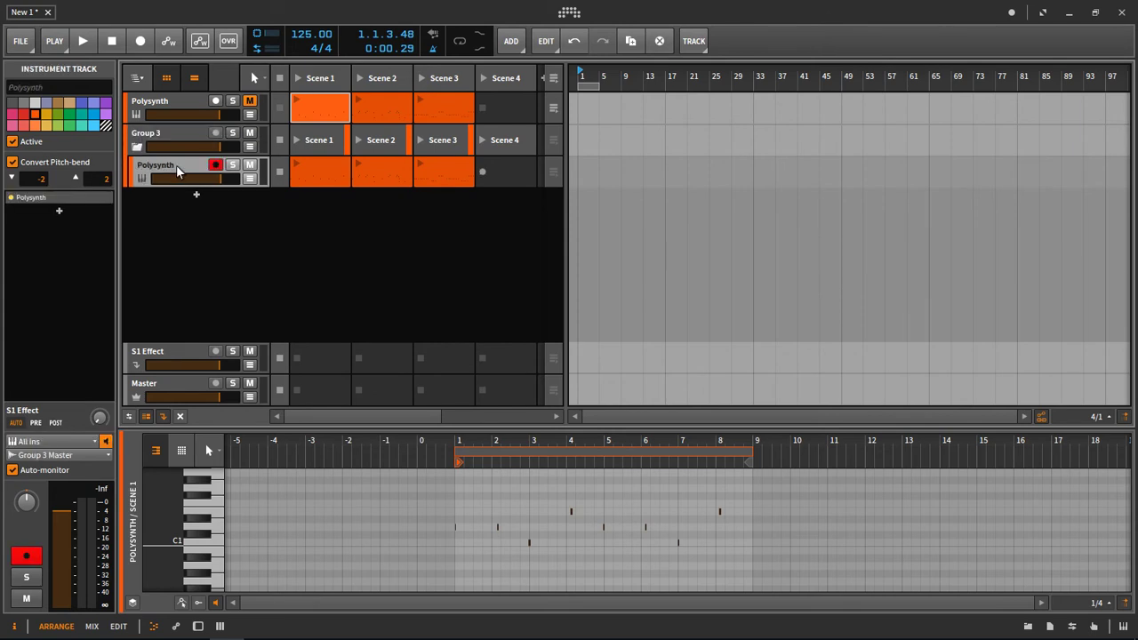
{"action": "key", "text": "ctrl+d"}
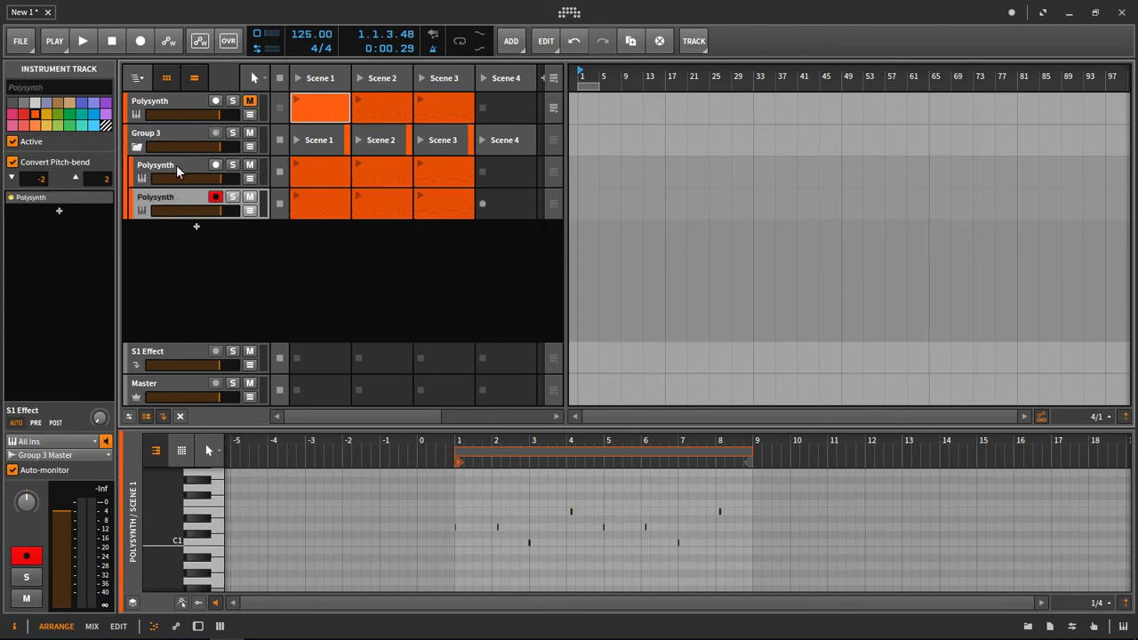
{"action": "key", "text": "ctrl+d"}
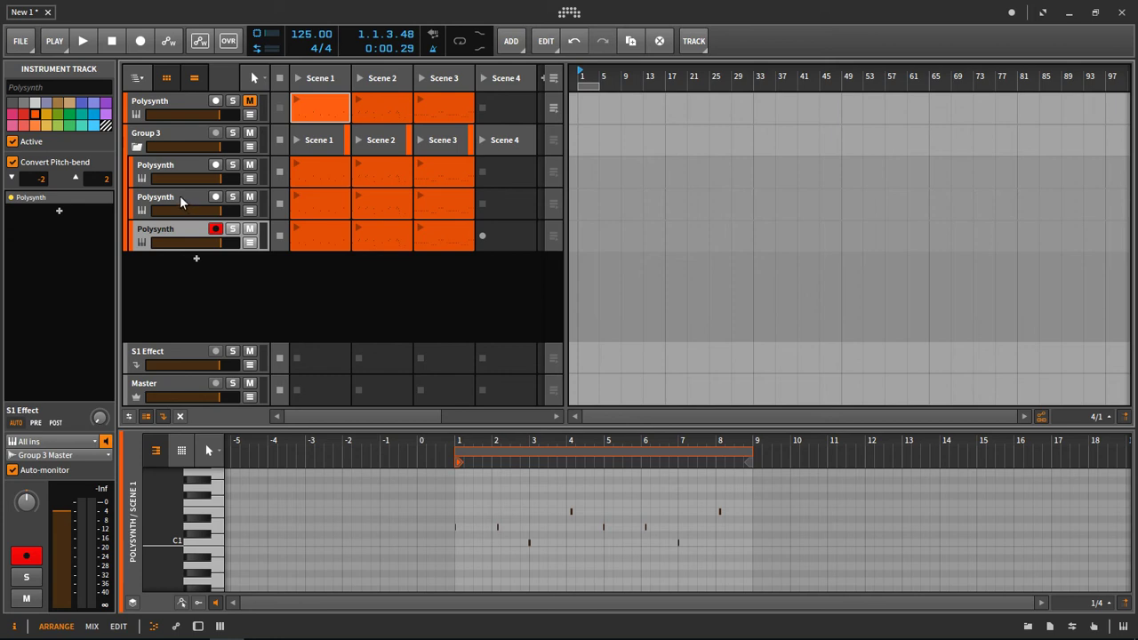
{"action": "left_click", "coordinate": [332, 171]}
{"action": "left_click", "coordinate": [446, 231], "text": "shift"}
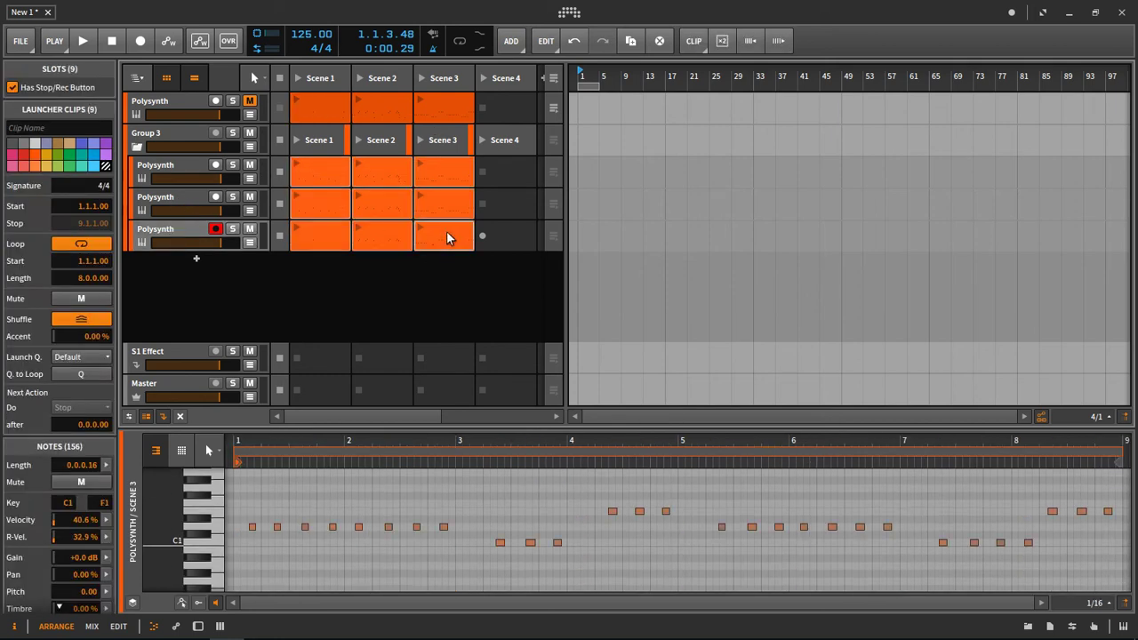
{"action": "key", "text": "Delete"}
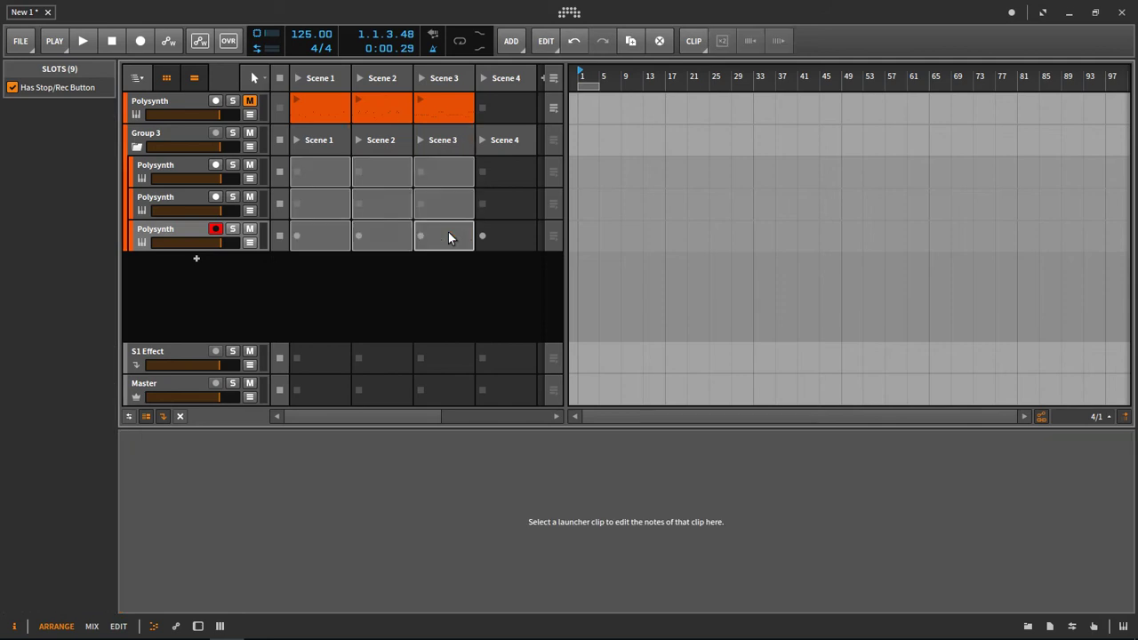
Place the three launcher takes in the arrangement at bar 1, one per grouped track
{"action": "left_click", "coordinate": [345, 106]}
{"action": "left_click", "coordinate": [427, 107], "text": "shift"}
{"action": "left_click_drag", "start_coordinate": [330, 107], "coordinate": [581, 173]}
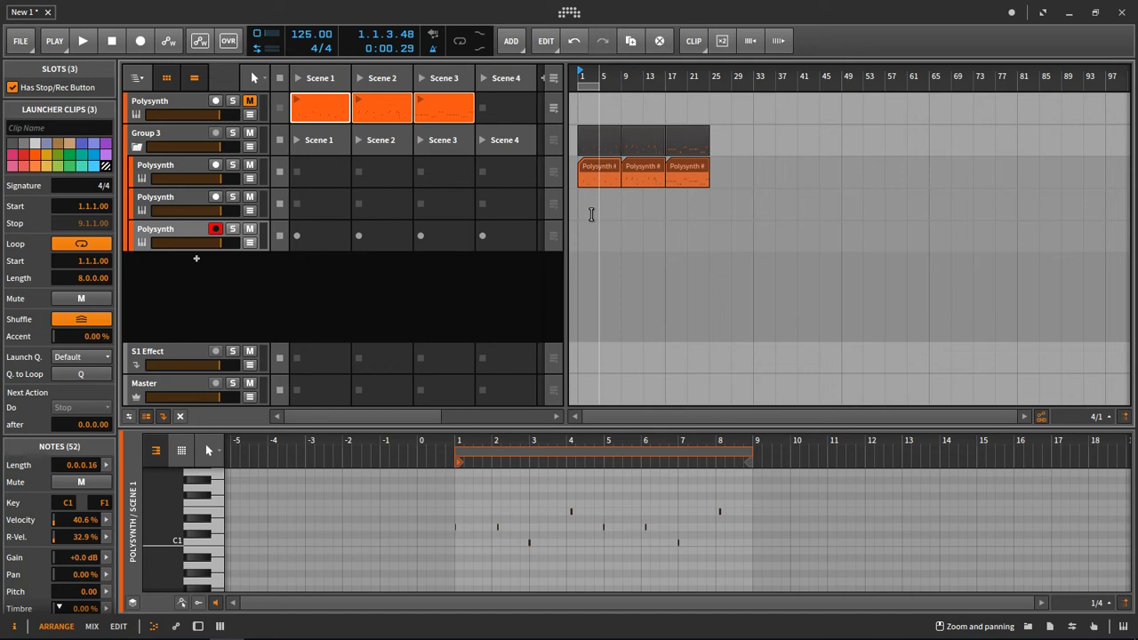
{"action": "scroll", "coordinate": [588, 215], "scroll_direction": "up", "scroll_amount": 5}
{"action": "left_click", "coordinate": [686, 182]}
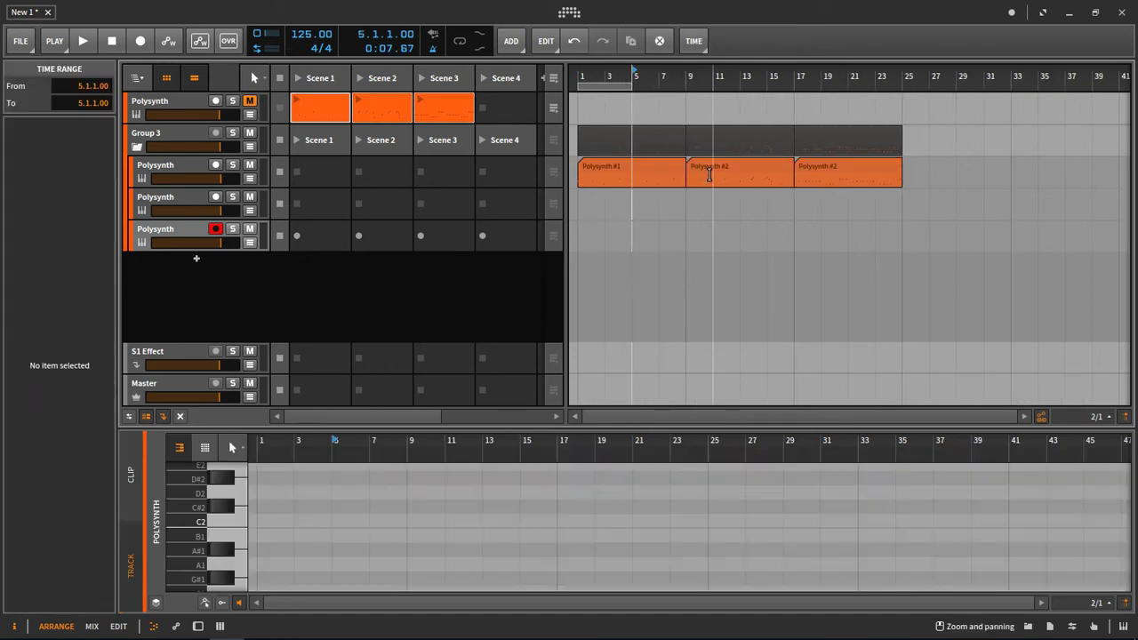
{"action": "left_click_drag", "start_coordinate": [687, 185], "coordinate": [579, 217]}
{"action": "left_click_drag", "start_coordinate": [832, 165], "coordinate": [600, 234]}
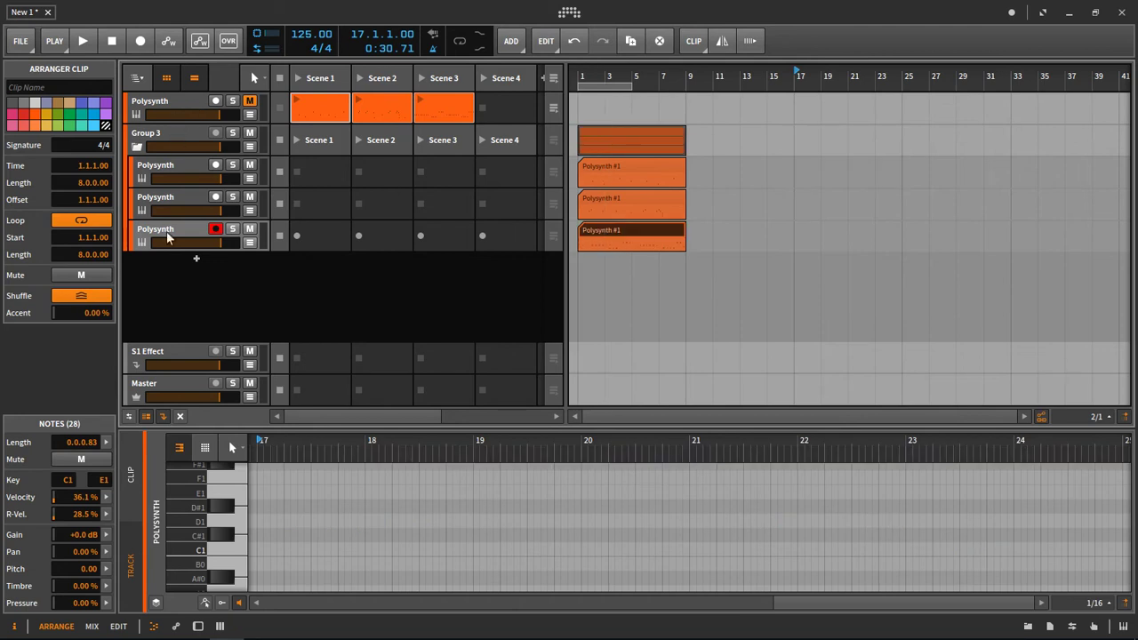
Reposition the Group 3 clip, then trim the second take to start at bar 2
{"action": "left_click", "coordinate": [162, 133]}
{"action": "left_click", "coordinate": [631, 133]}
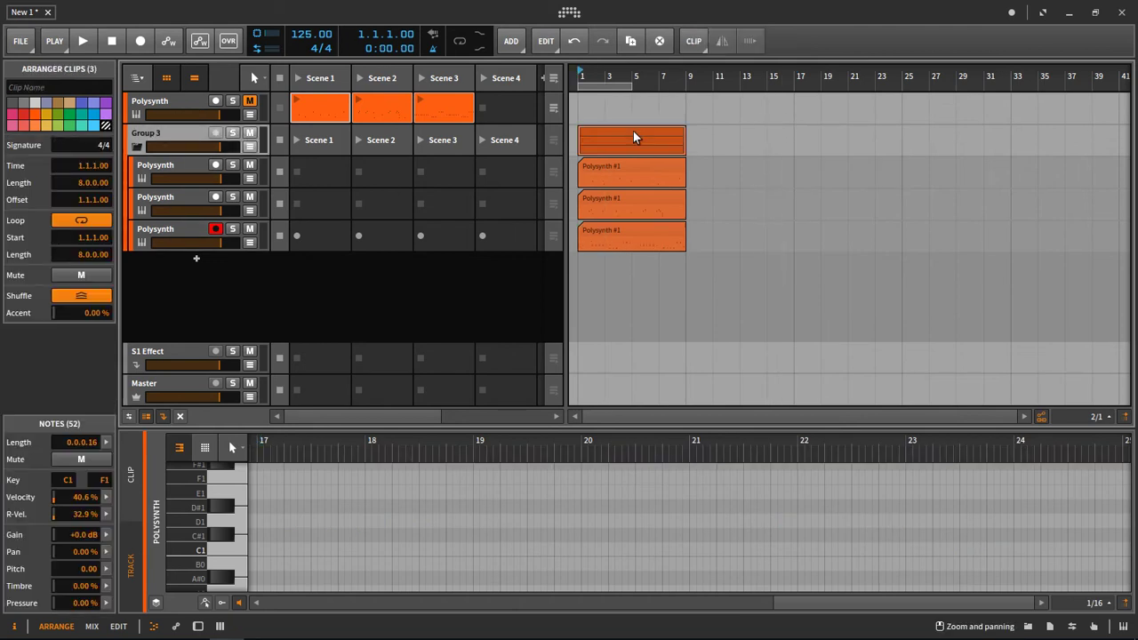
{"action": "left_click_drag", "start_coordinate": [740, 133], "coordinate": [727, 133]}
{"action": "left_click_drag", "start_coordinate": [728, 134], "coordinate": [598, 132]}
{"action": "left_click_drag", "start_coordinate": [581, 74], "coordinate": [654, 167]}
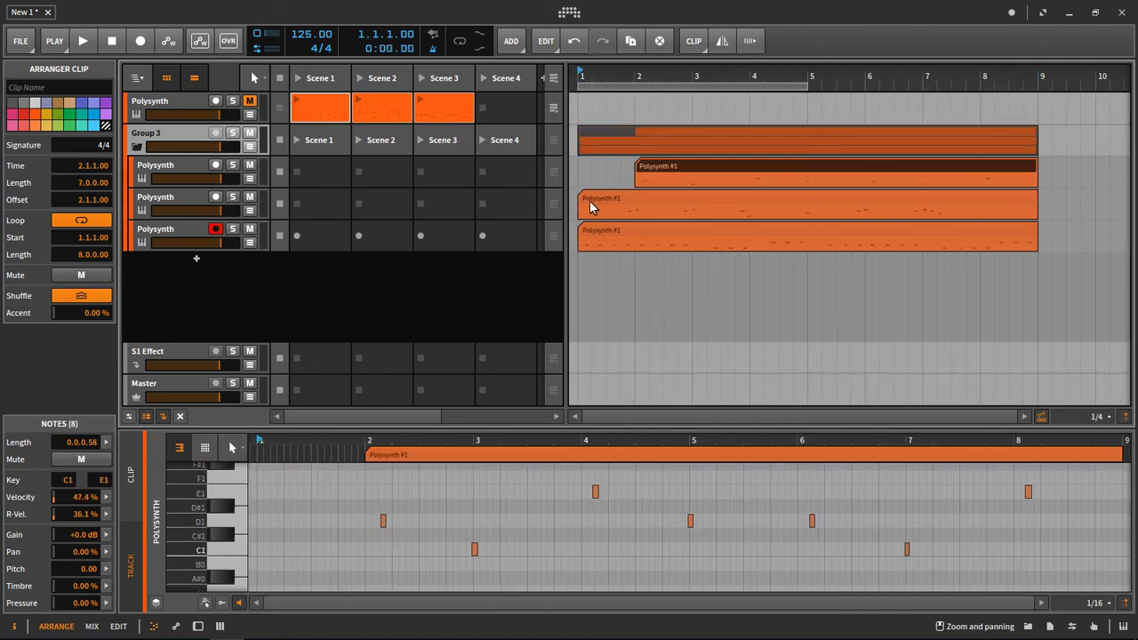
{"action": "left_click_drag", "start_coordinate": [583, 200], "coordinate": [639, 199]}
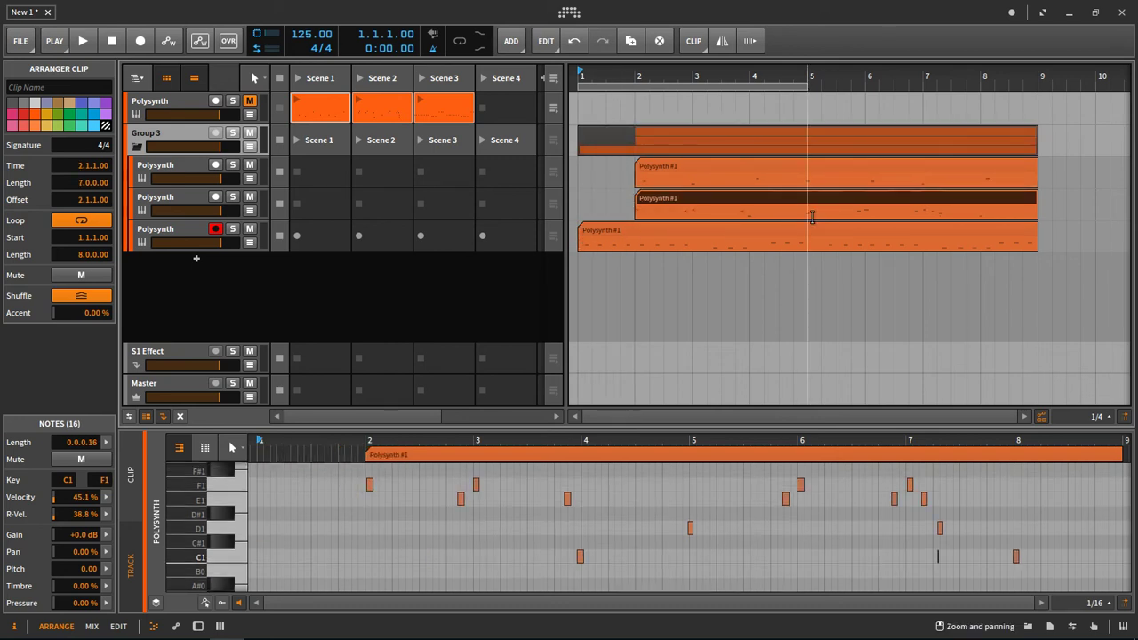
Split the takes at several points, starting with the bottom take at bar 2
{"action": "left_click", "coordinate": [634, 236]}
{"action": "key", "text": "ctrl+e"}
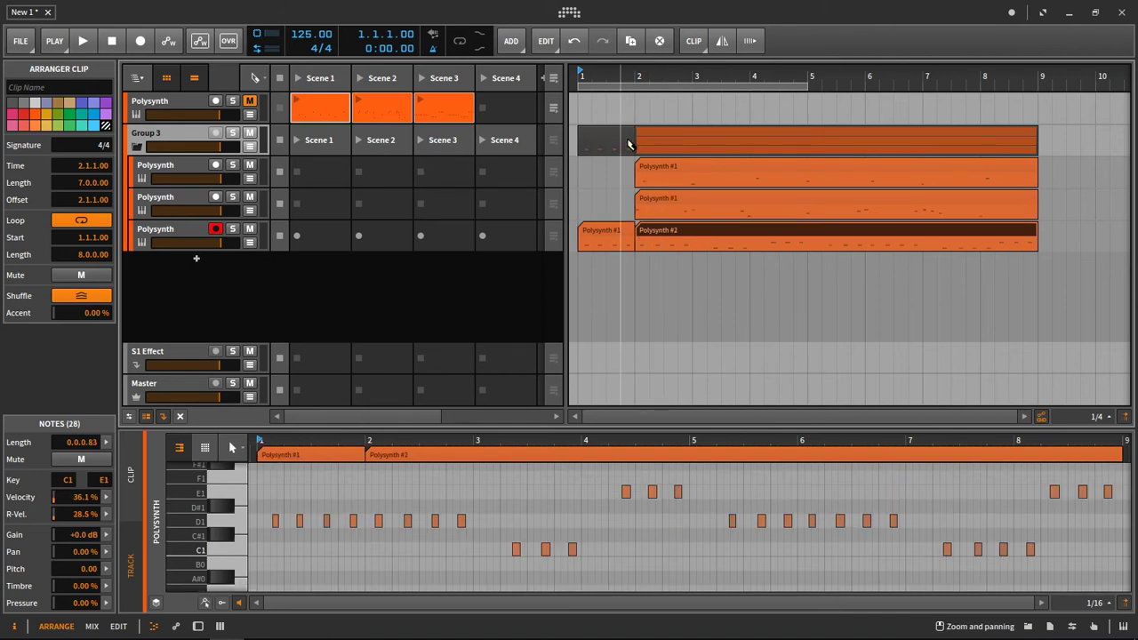
{"action": "left_click", "coordinate": [796, 235]}
{"action": "key", "text": "ctrl+e"}
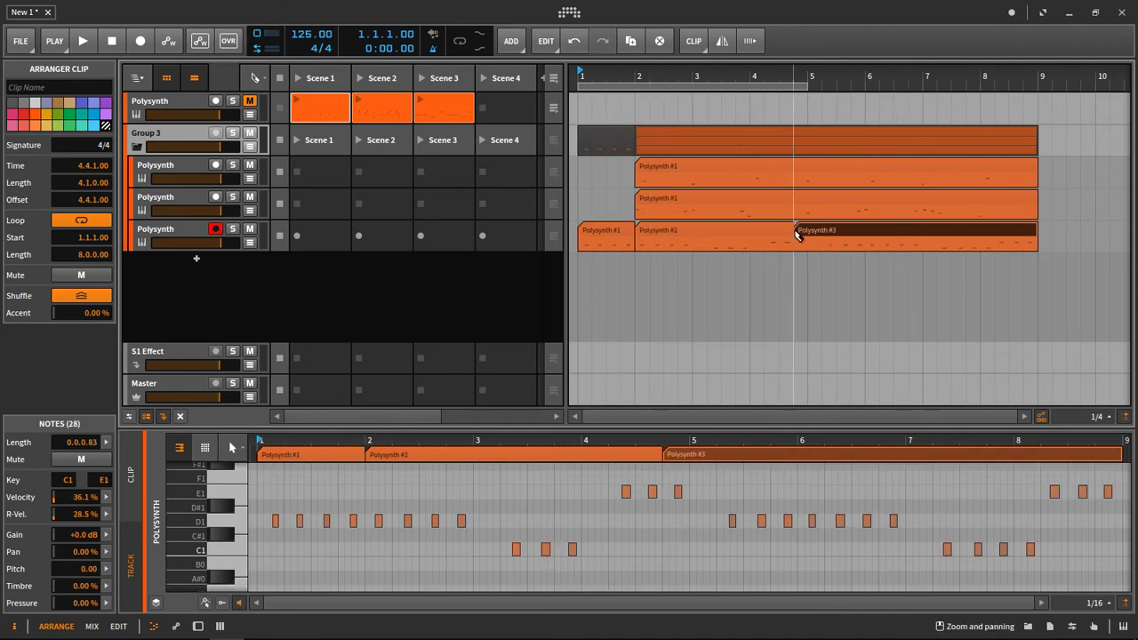
{"action": "left_click", "coordinate": [852, 200]}
{"action": "key", "text": "ctrl+e"}
{"action": "left_click", "coordinate": [864, 179]}
{"action": "key", "text": "ctrl+e"}
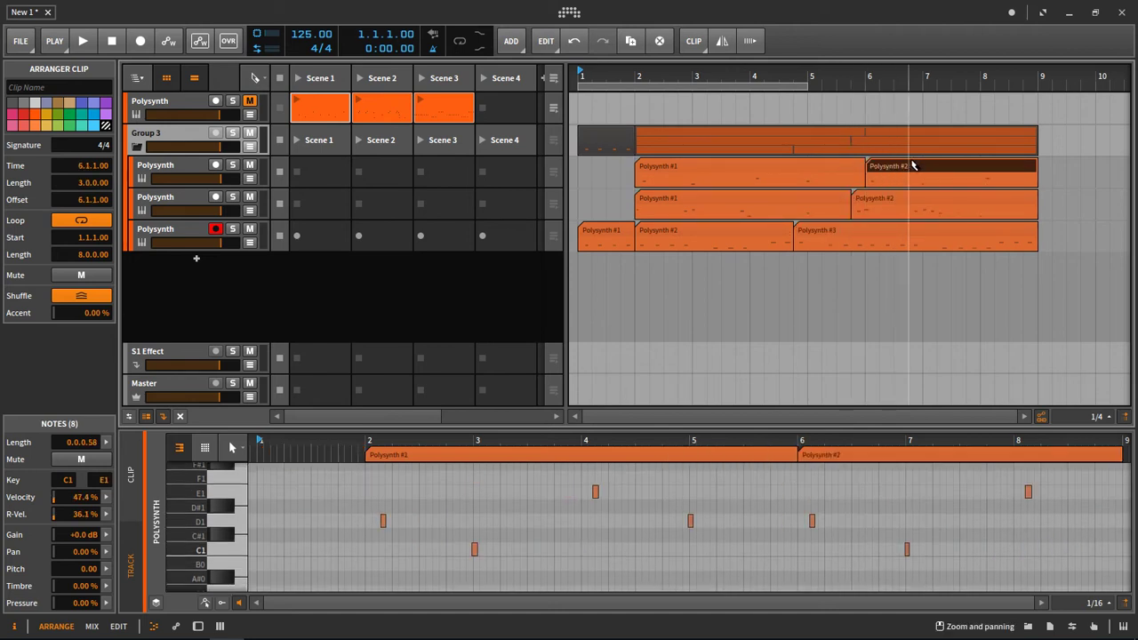
{"action": "left_click", "coordinate": [935, 173]}
{"action": "key", "text": "ctrl+e"}
Make further splits across all three takes, creating a Polysynth #4 piece and a cut at 3.3
{"action": "left_click", "coordinate": [981, 237]}
{"action": "key", "text": "ctrl+e"}
{"action": "left_click", "coordinate": [908, 236]}
{"action": "key", "text": "ctrl+e"}
{"action": "left_click", "coordinate": [777, 174]}
{"action": "key", "text": "ctrl+e"}
{"action": "left_click", "coordinate": [721, 206]}
{"action": "key", "text": "ctrl+e"}
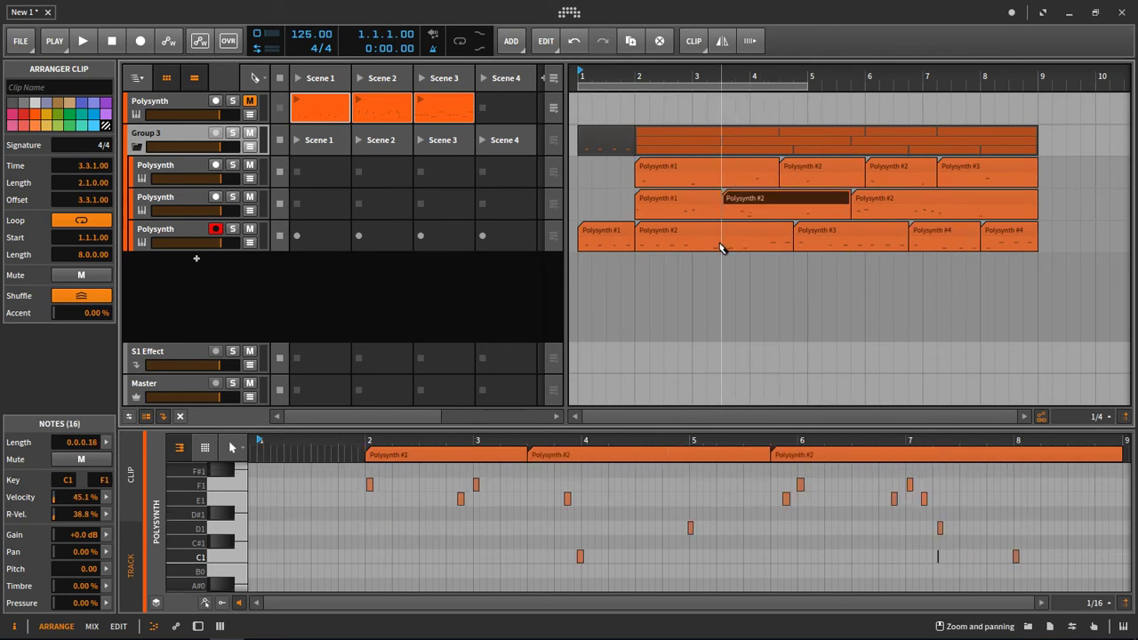
{"action": "left_click", "coordinate": [709, 238]}
{"action": "key", "text": "ctrl+e"}
{"action": "left_click", "coordinate": [727, 240]}
{"action": "key", "text": "ctrl+e"}
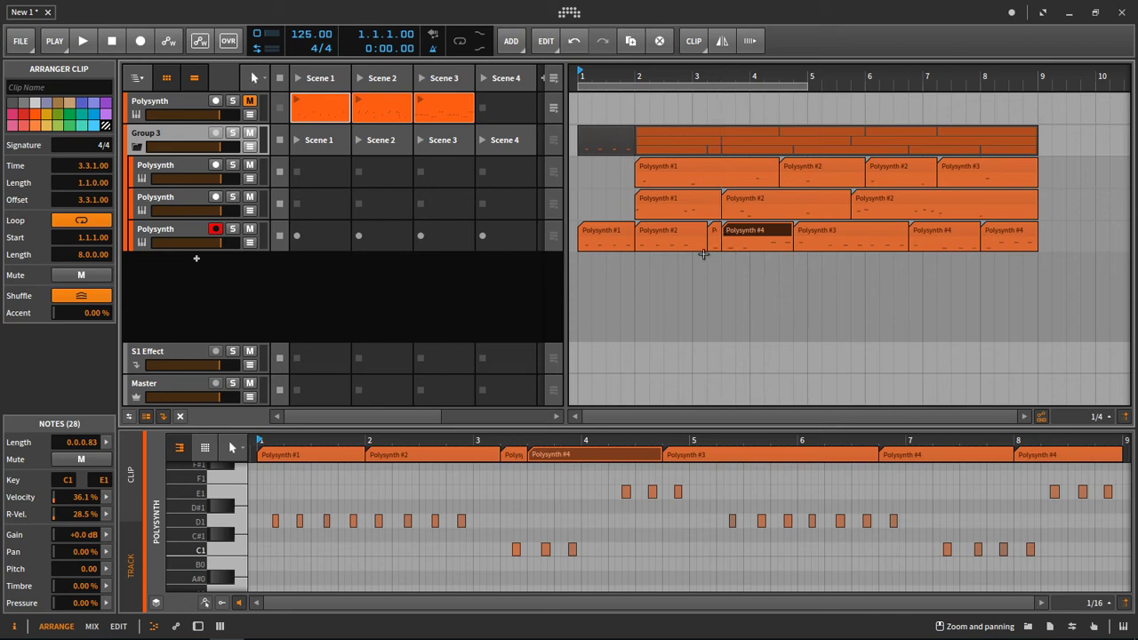
Select the first and second pieces of the bottom and middle takes
{"action": "left_click", "coordinate": [617, 232]}
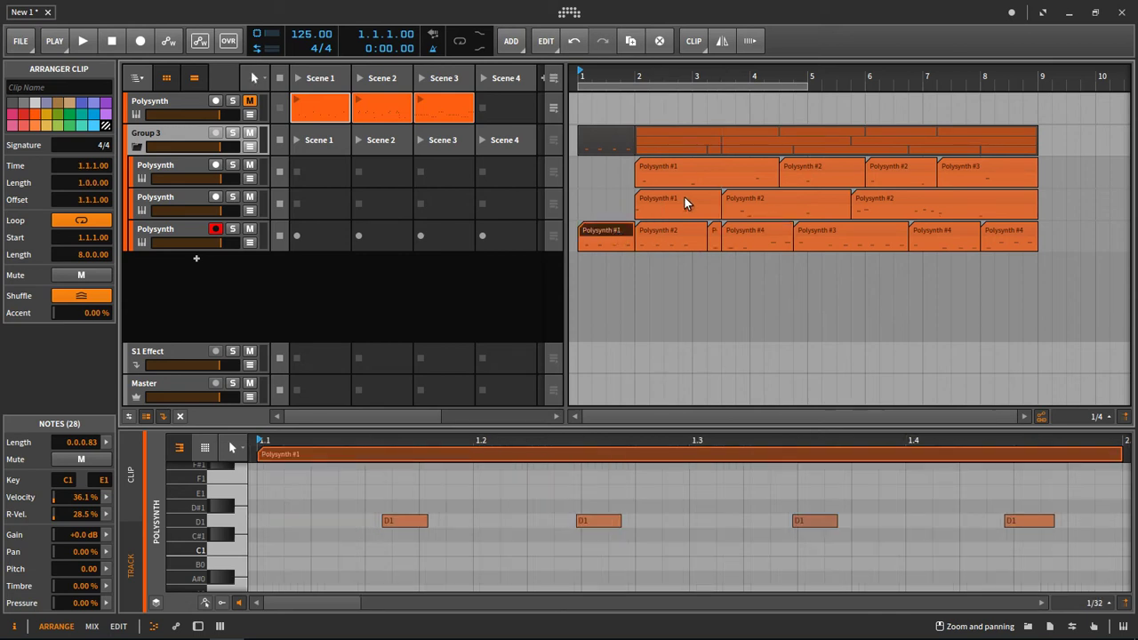
{"action": "left_click", "coordinate": [683, 196], "text": "shift"}
{"action": "left_click", "coordinate": [685, 230], "text": "shift"}
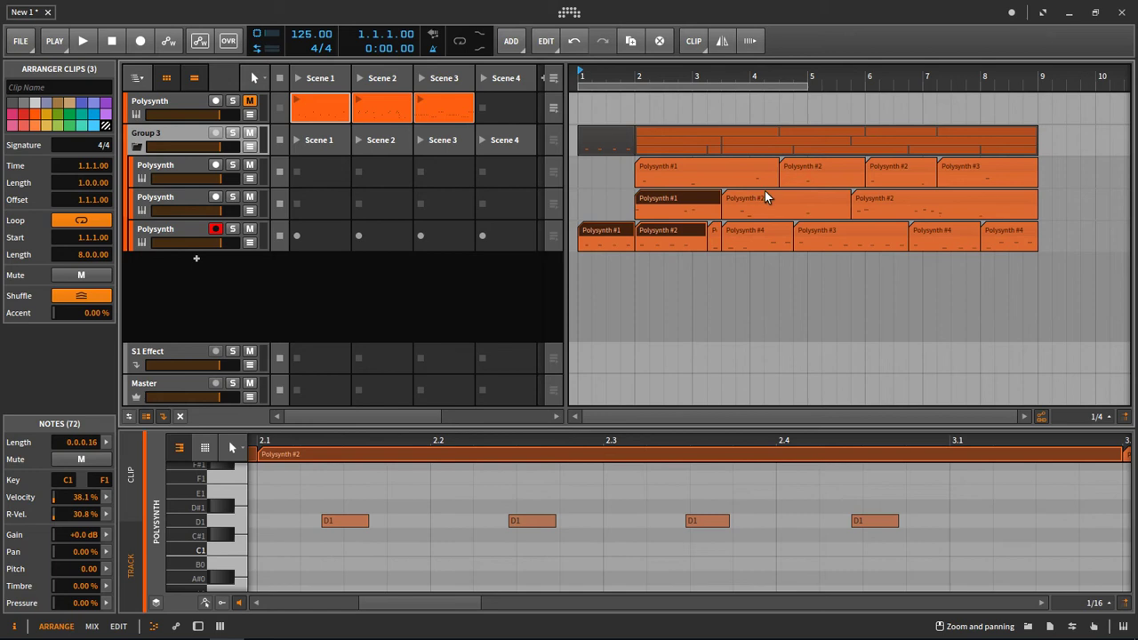
{"action": "left_click", "coordinate": [771, 201], "text": "shift"}
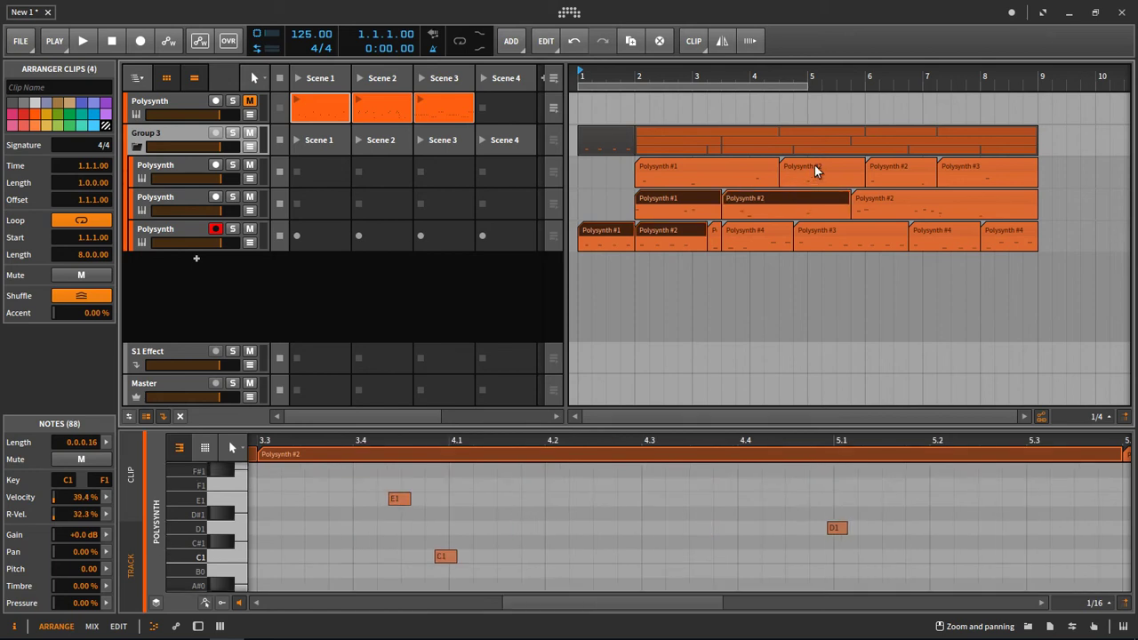
Add the remaining unwanted pieces to the selection and delete all eight sections
{"action": "left_click", "coordinate": [814, 167], "text": "shift"}
{"action": "left_click", "coordinate": [845, 232], "text": "shift"}
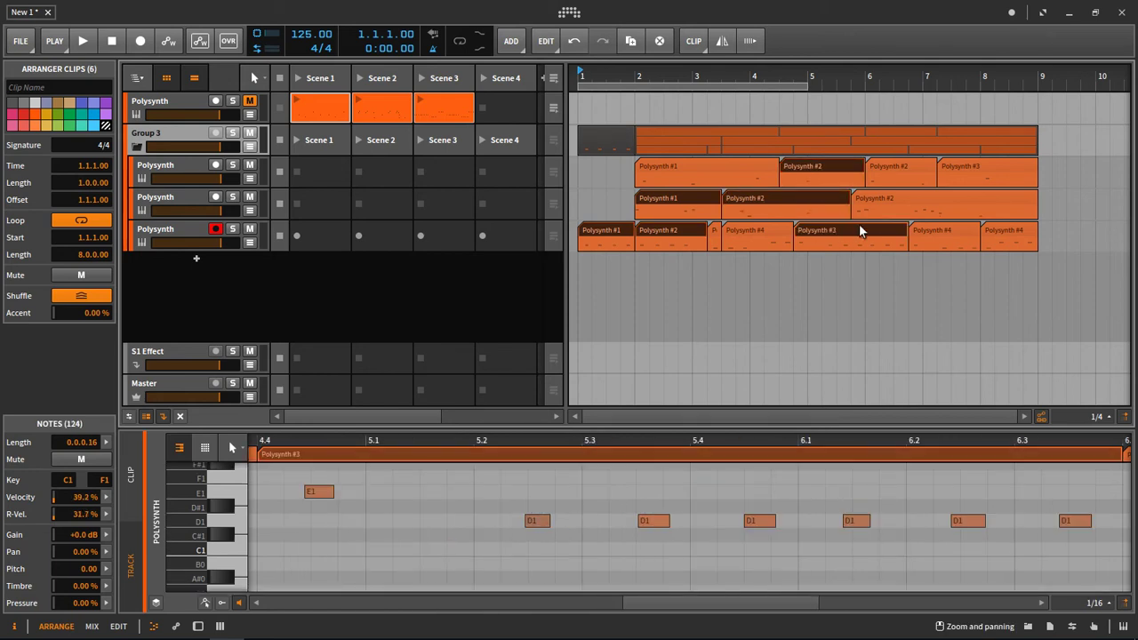
{"action": "left_click", "coordinate": [962, 167], "text": "shift"}
{"action": "left_click", "coordinate": [960, 229], "text": "shift"}
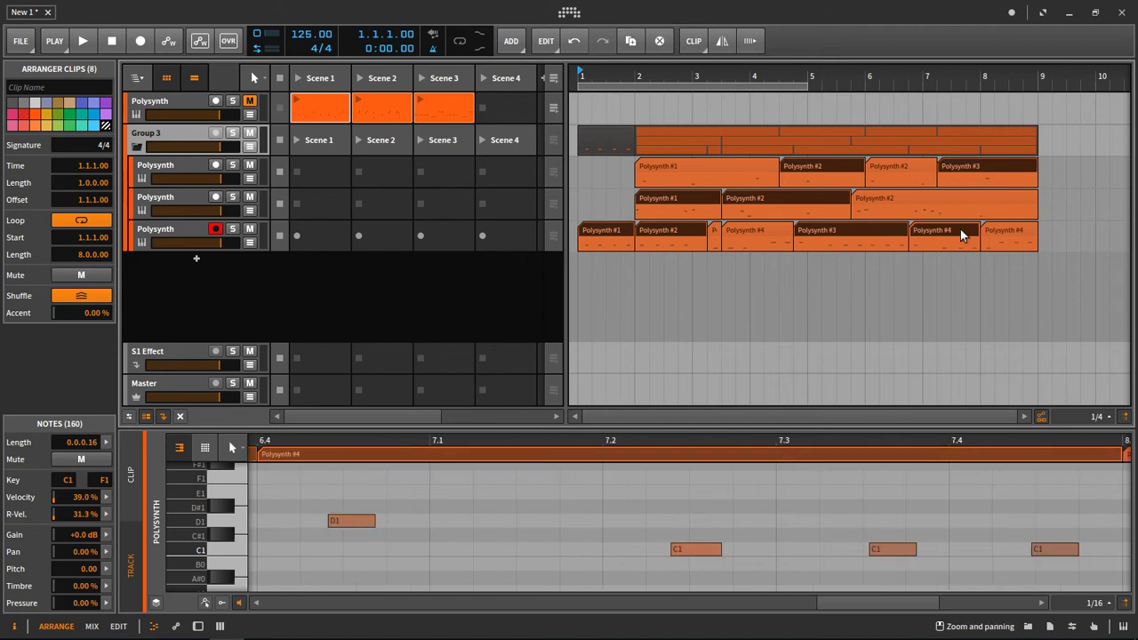
{"action": "key", "text": "Delete"}
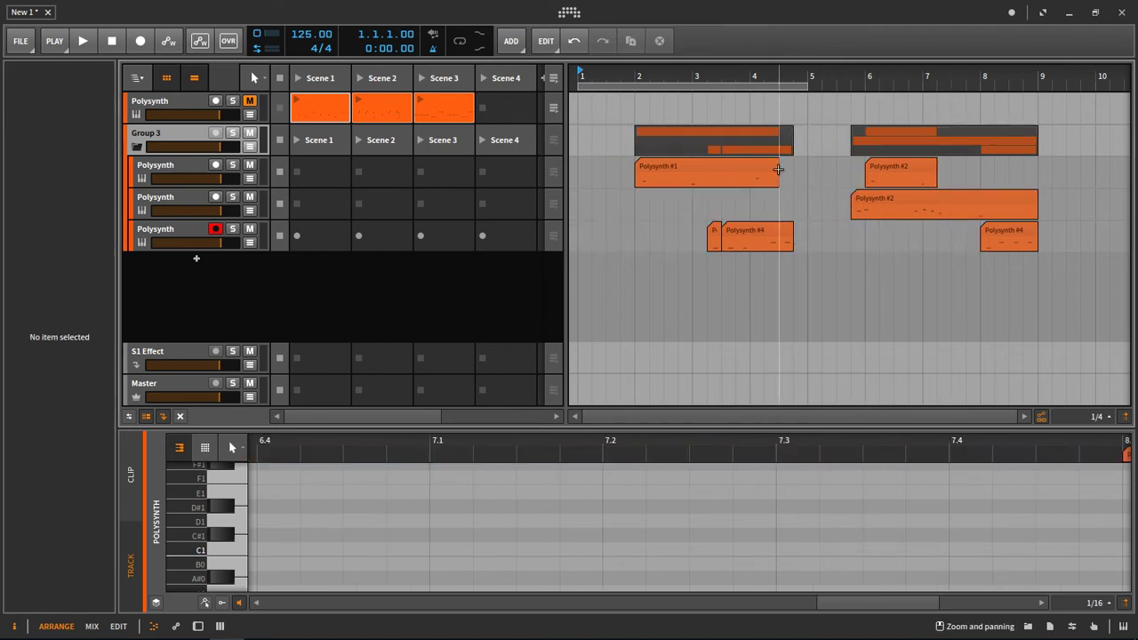
Lengthen the top track's Polysynth #1 piece and stretch the bottom piece back to bar 1
{"action": "left_click_drag", "start_coordinate": [775, 168], "coordinate": [836, 169]}
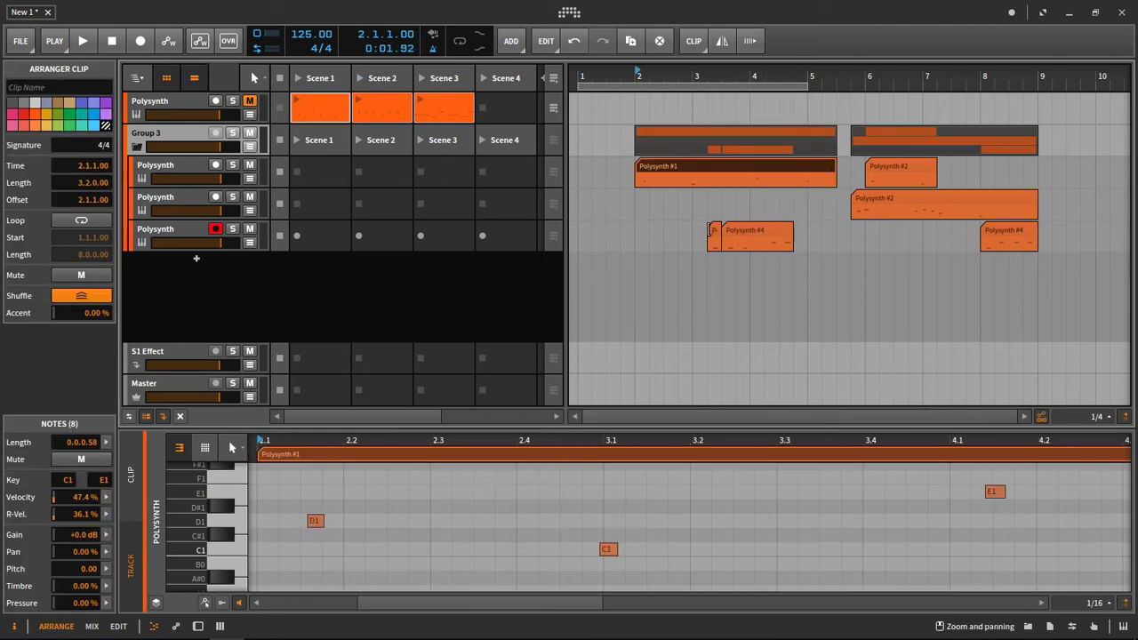
{"action": "left_click", "coordinate": [713, 233]}
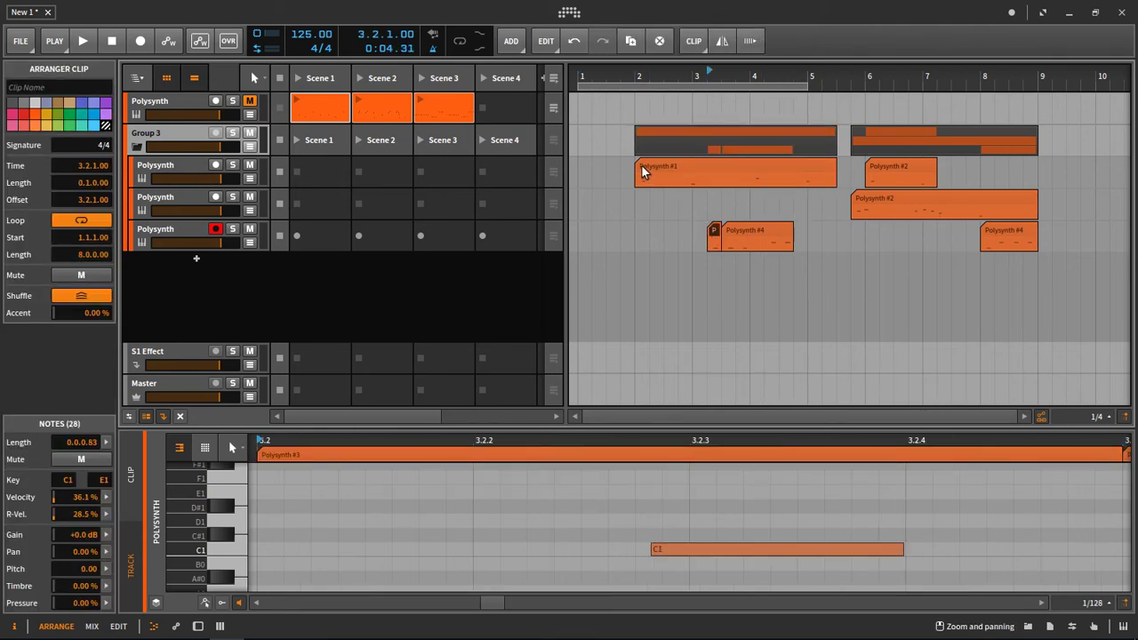
{"action": "left_click_drag", "start_coordinate": [711, 239], "coordinate": [543, 228]}
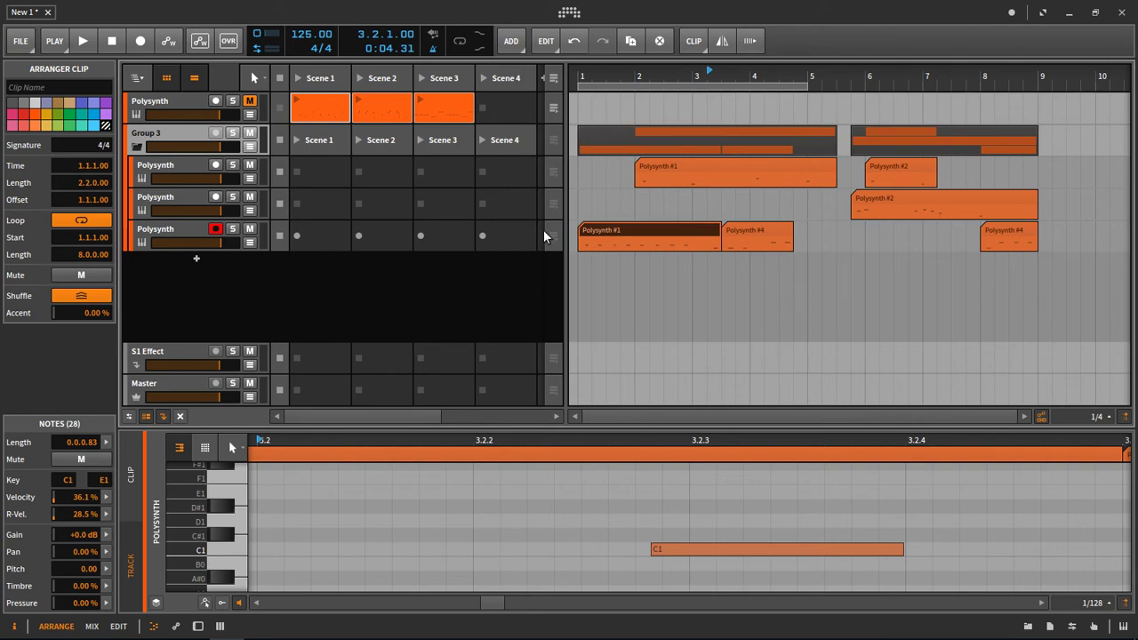
Cut the bottom track's first clip at bar 2 and delete the Polysynth #2 piece
{"action": "key", "text": "5"}
{"action": "left_click", "coordinate": [636, 233]}
{"action": "left_click", "coordinate": [637, 234]}
{"action": "key", "text": "1"}
{"action": "left_click", "coordinate": [651, 230]}
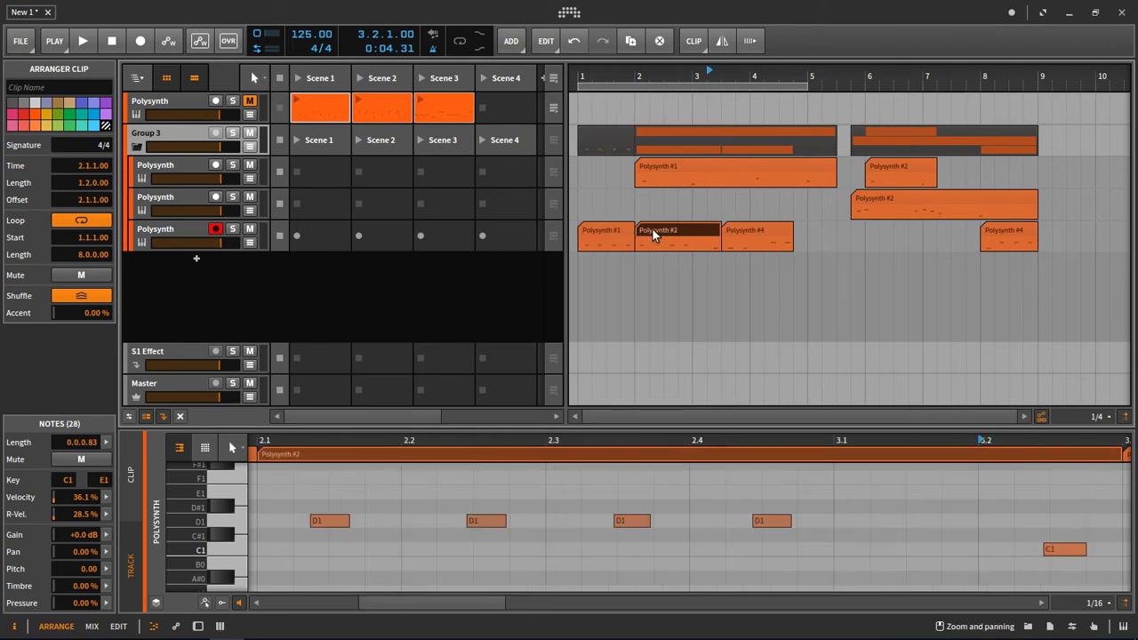
{"action": "key", "text": "Delete"}
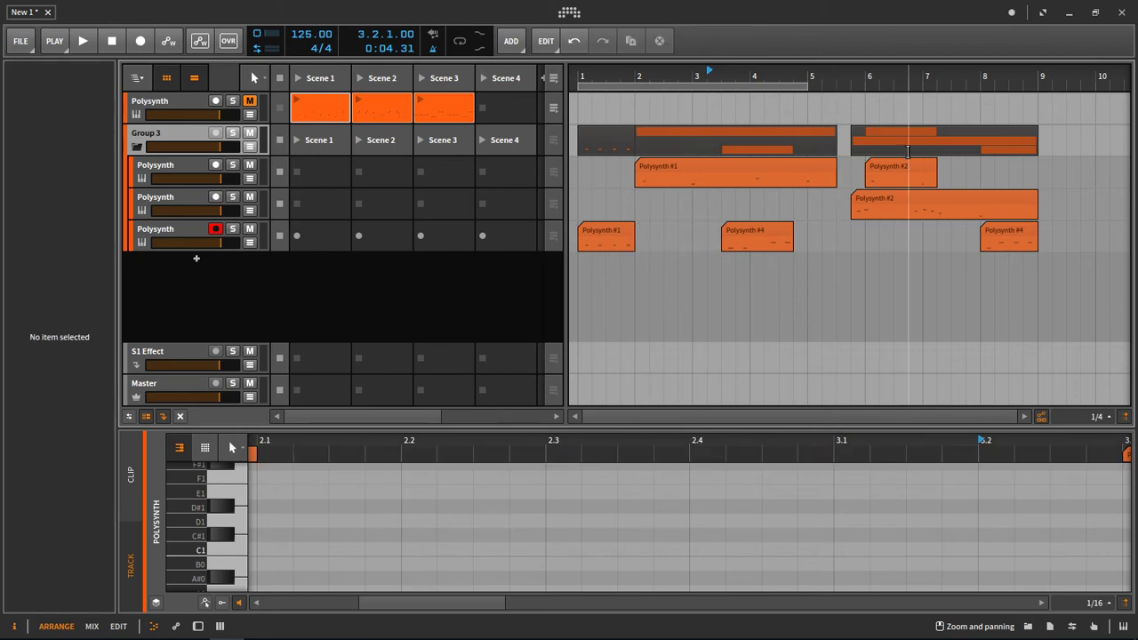
Consolidate each Group 3 track's pieces into one clip with Ctrl+J, then move the merged clips
{"action": "left_click", "coordinate": [885, 136]}
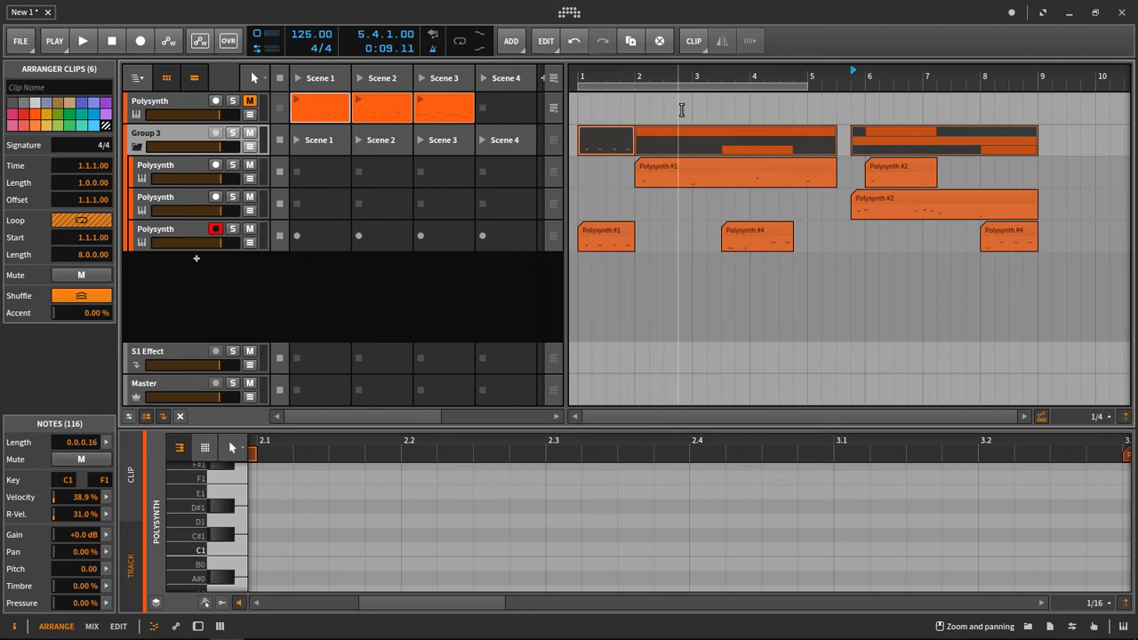
{"action": "key", "text": "ctrl+j"}
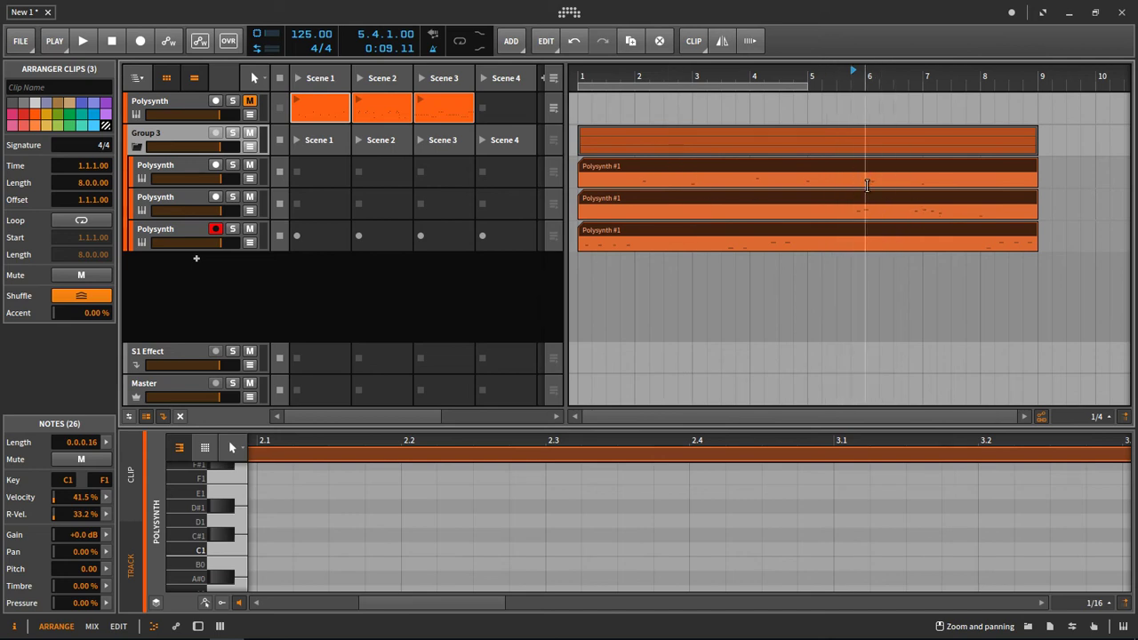
{"action": "left_click_drag", "start_coordinate": [645, 135], "coordinate": [600, 137]}
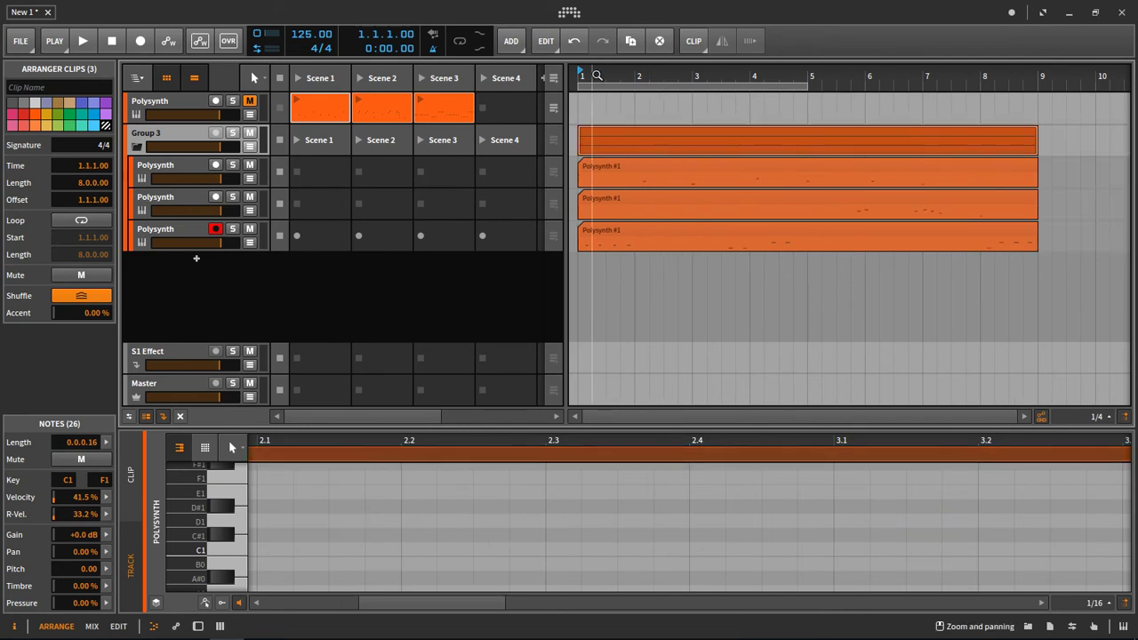
Play the merged takes from bar 1, stop, zoom out the timeline, and move the Group 3 clip
{"action": "left_click", "coordinate": [85, 43]}
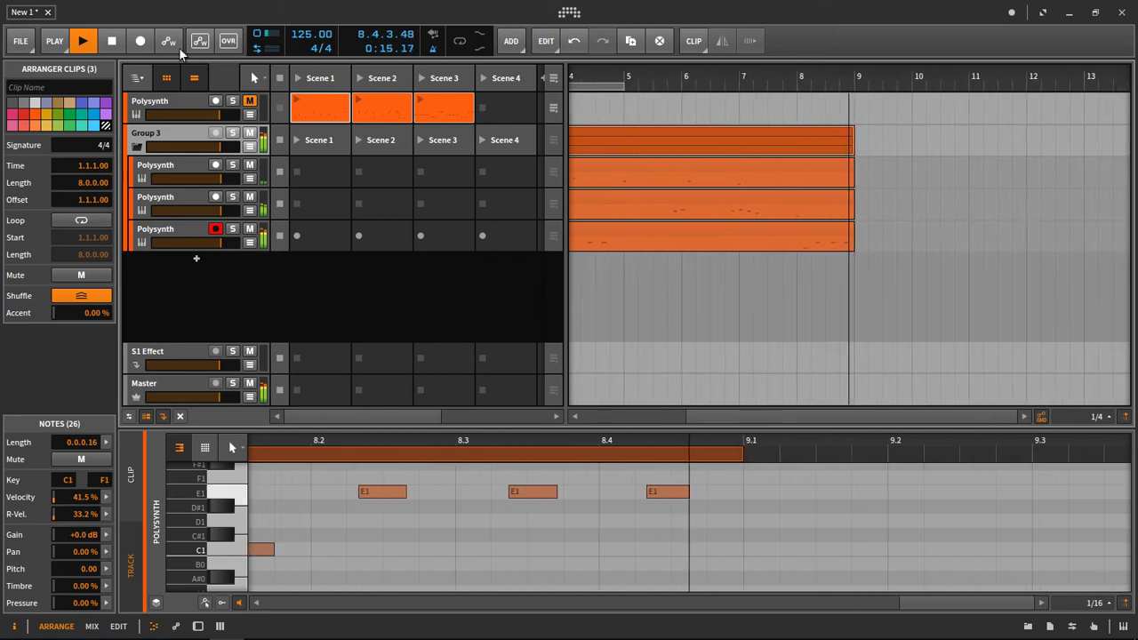
{"action": "key", "text": "space"}
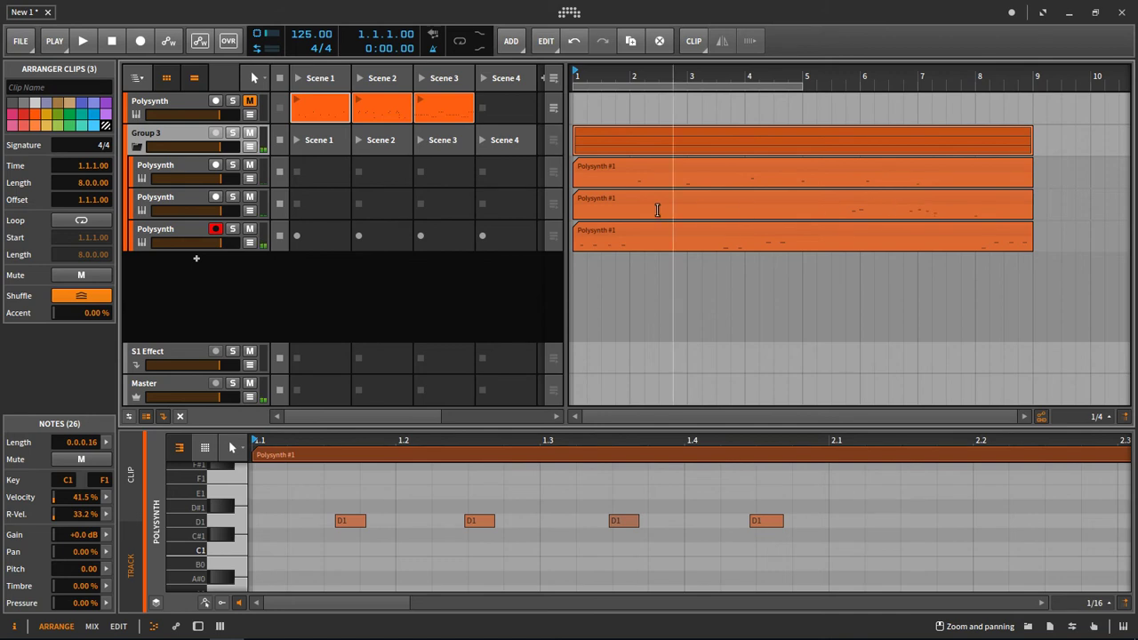
{"action": "left_click_drag", "start_coordinate": [626, 79], "coordinate": [627, 62]}
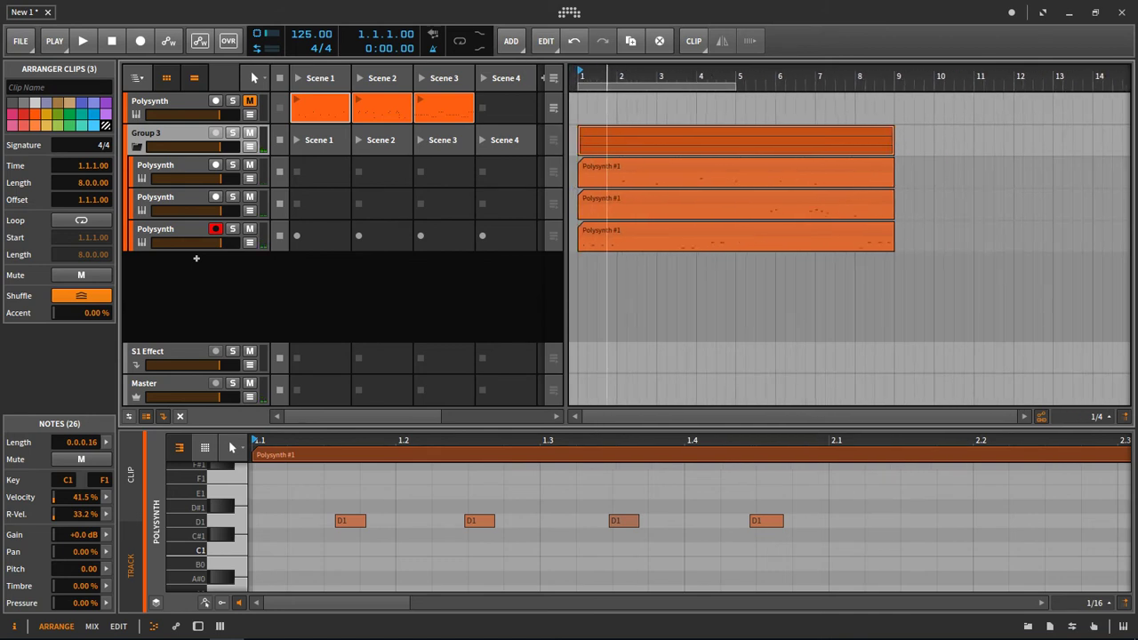
{"action": "left_click", "coordinate": [625, 135]}
{"action": "left_click_drag", "start_coordinate": [624, 134], "coordinate": [848, 119]}
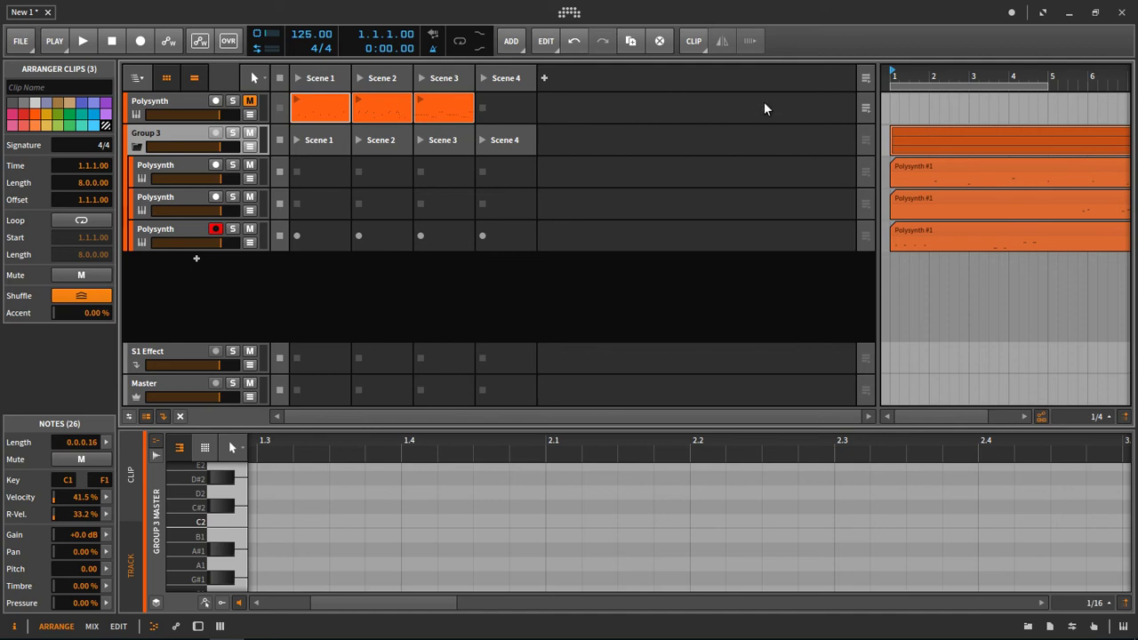
Widen the arrangement view, then delete Group 3 with its three Polysynth tracks
{"action": "left_click_drag", "start_coordinate": [884, 157], "coordinate": [583, 153]}
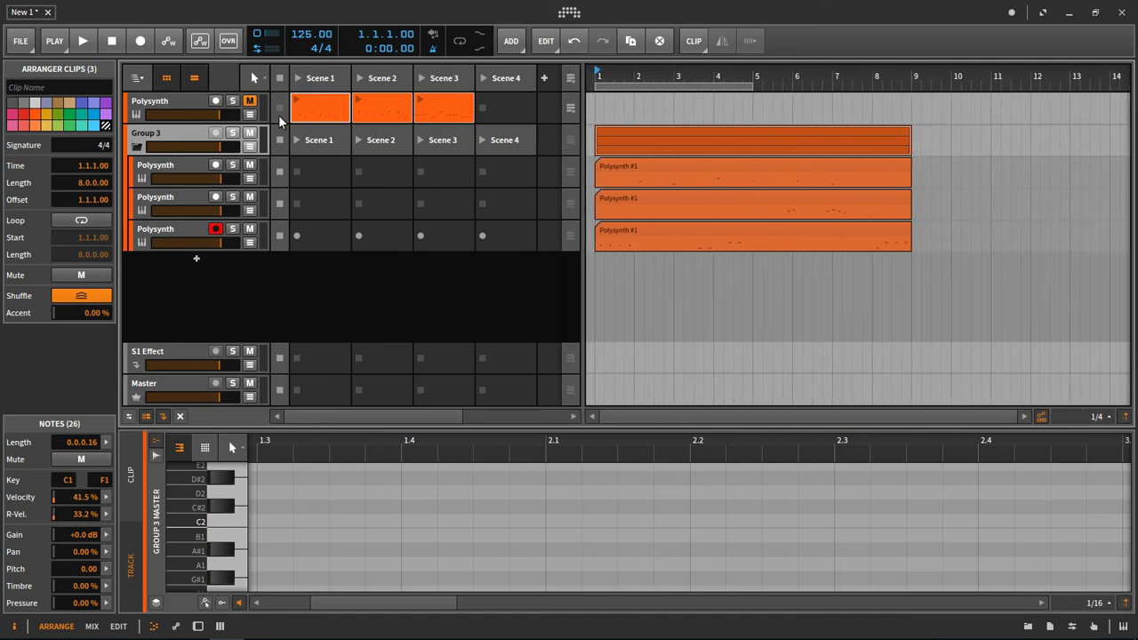
{"action": "left_click", "coordinate": [305, 109]}
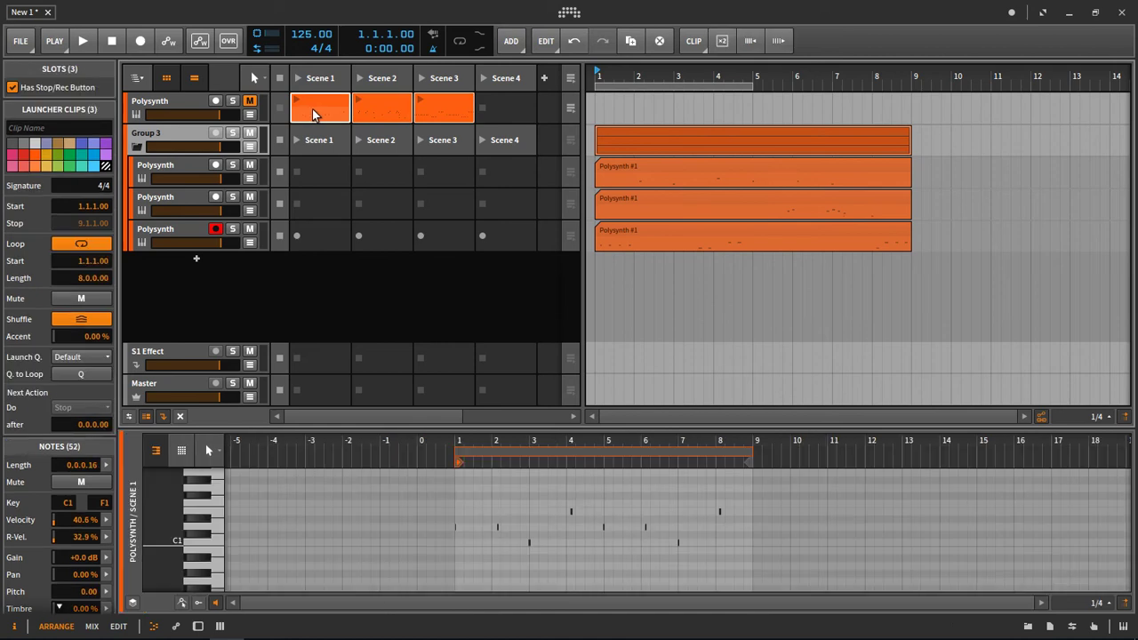
{"action": "left_click", "coordinate": [185, 130]}
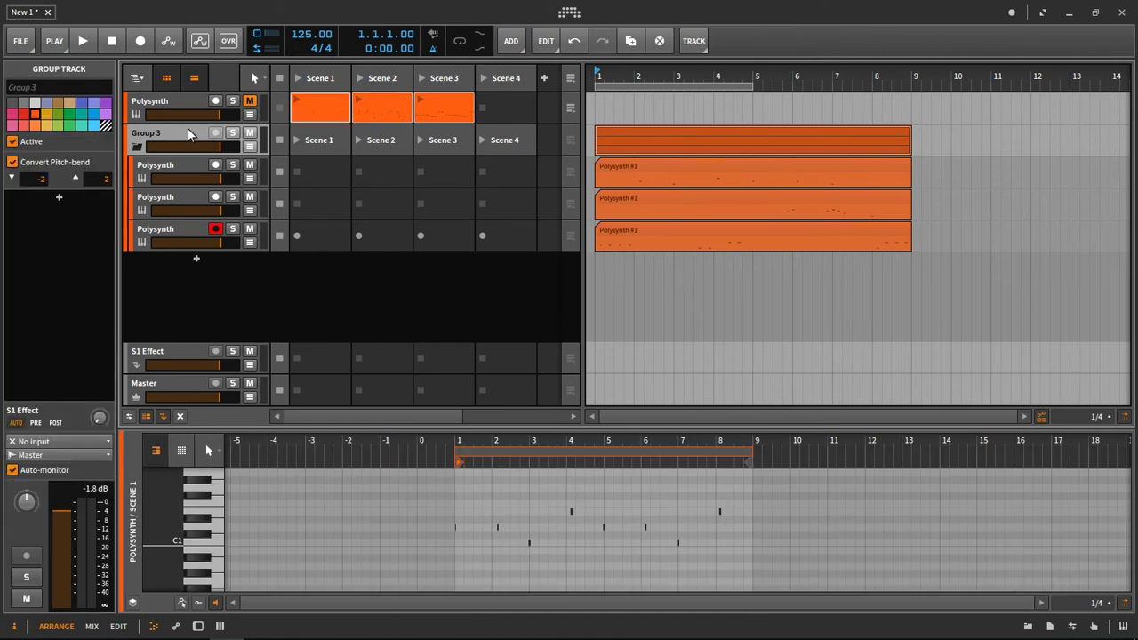
{"action": "key", "text": "Delete"}
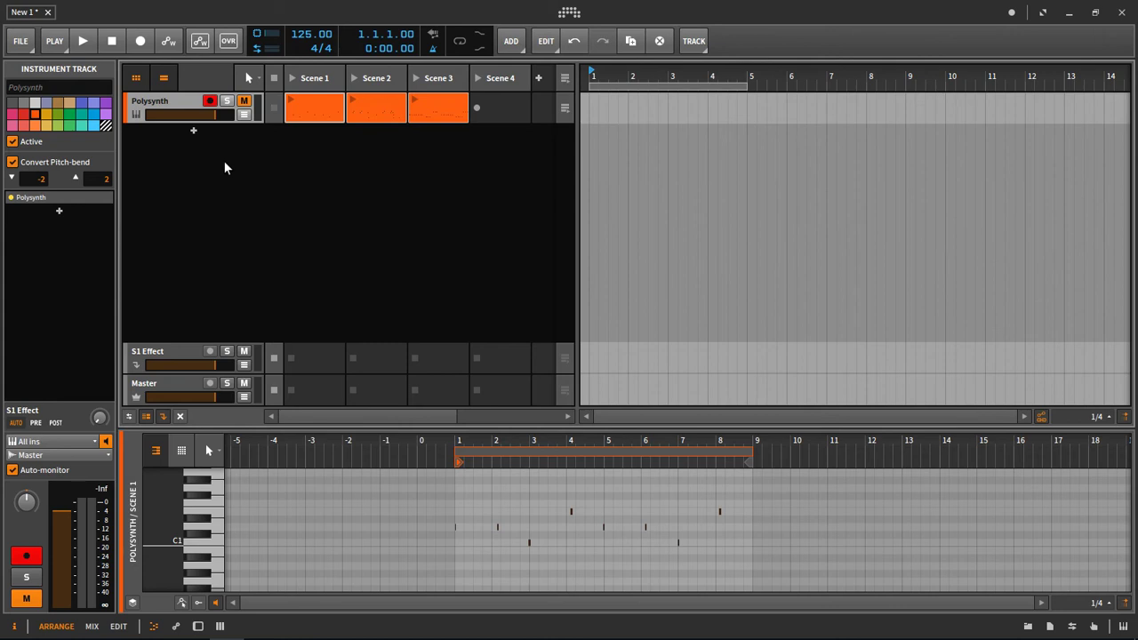
In the Play settings, set the post-recording action to Off and Pre-roll to None
{"action": "left_click", "coordinate": [56, 42]}
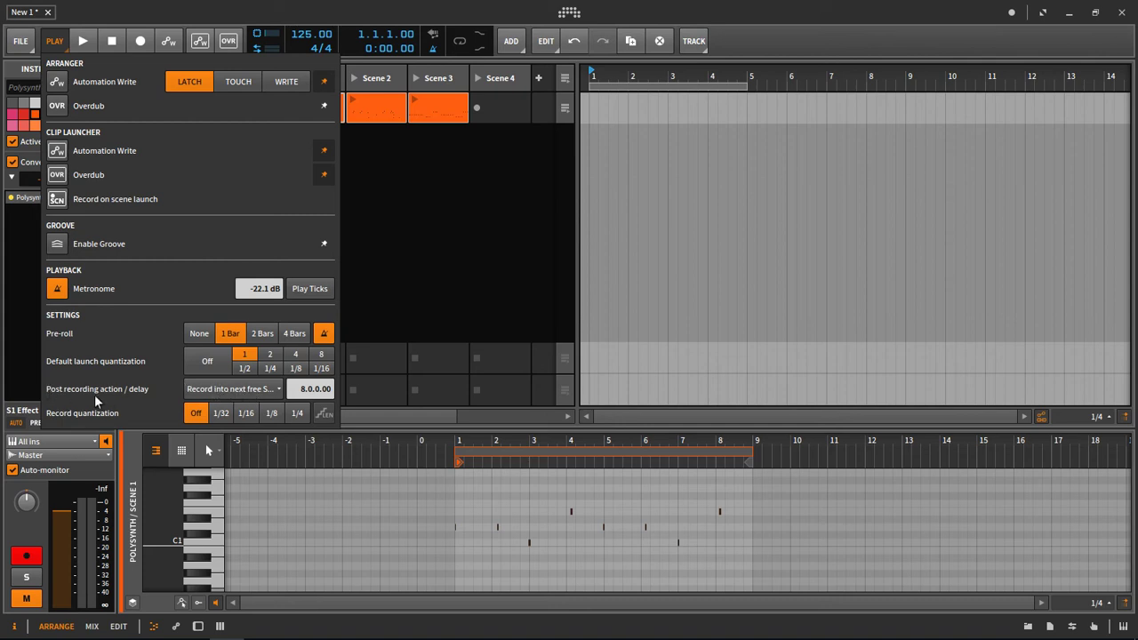
{"action": "left_click", "coordinate": [245, 388]}
{"action": "left_click", "coordinate": [230, 407]}
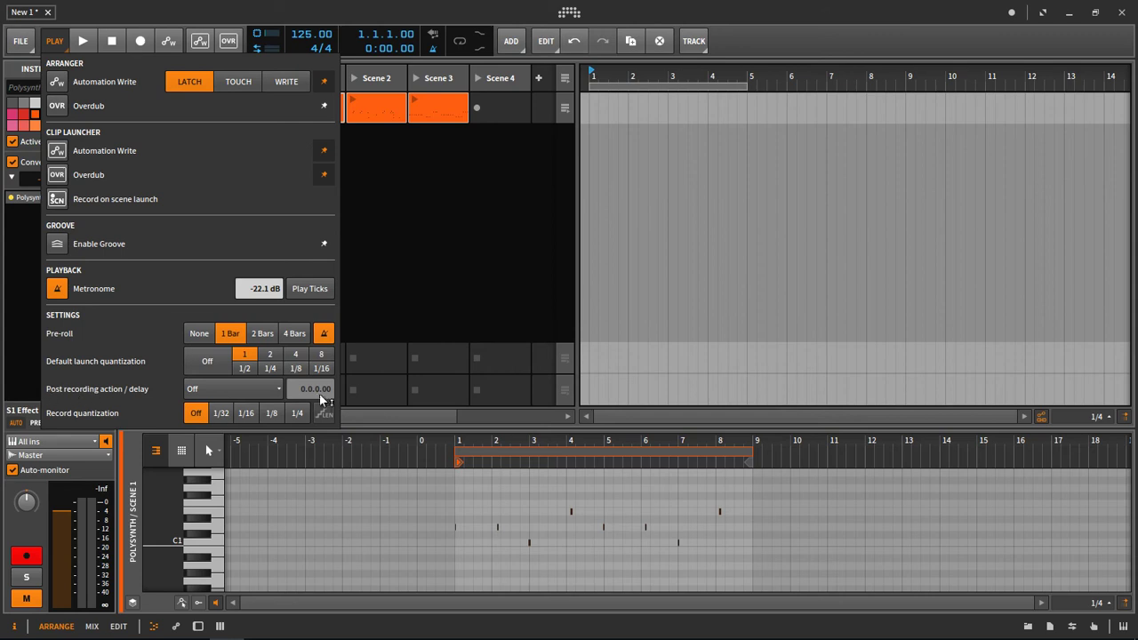
{"action": "left_click", "coordinate": [197, 333]}
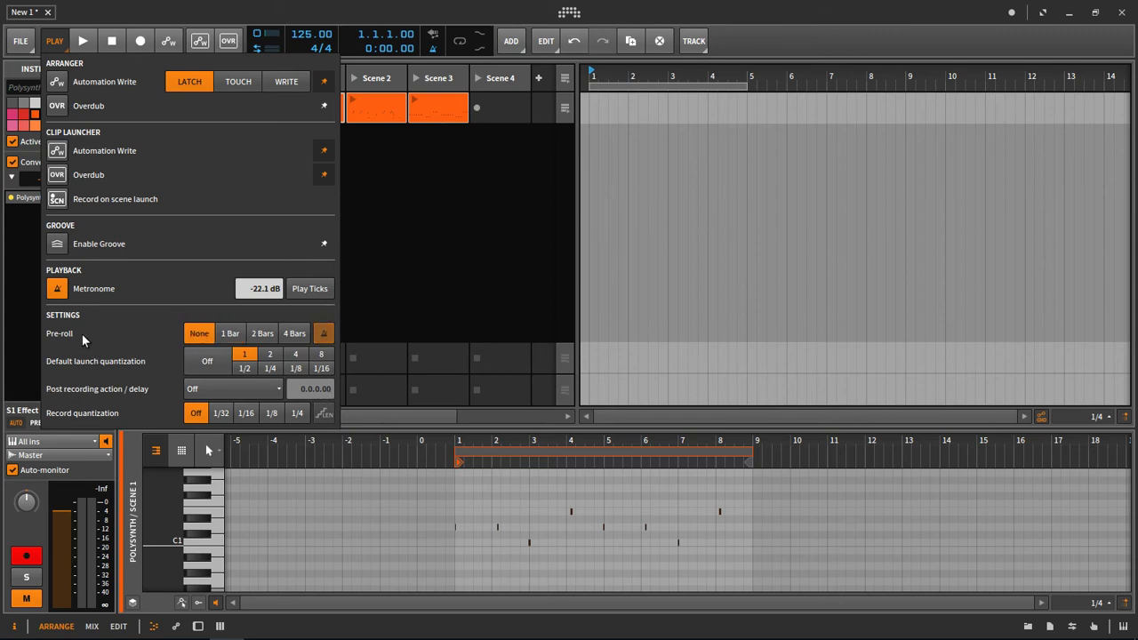
Delete the three existing Polysynth launcher clips
{"action": "left_click", "coordinate": [402, 285]}
{"action": "left_click", "coordinate": [431, 106]}
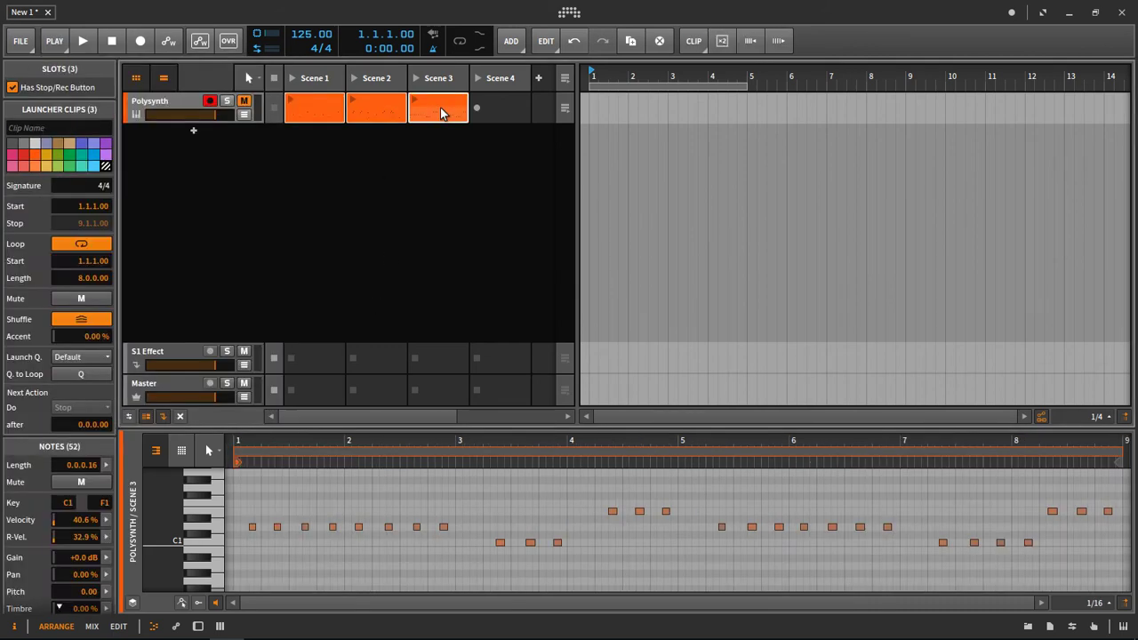
{"action": "key", "text": "Delete"}
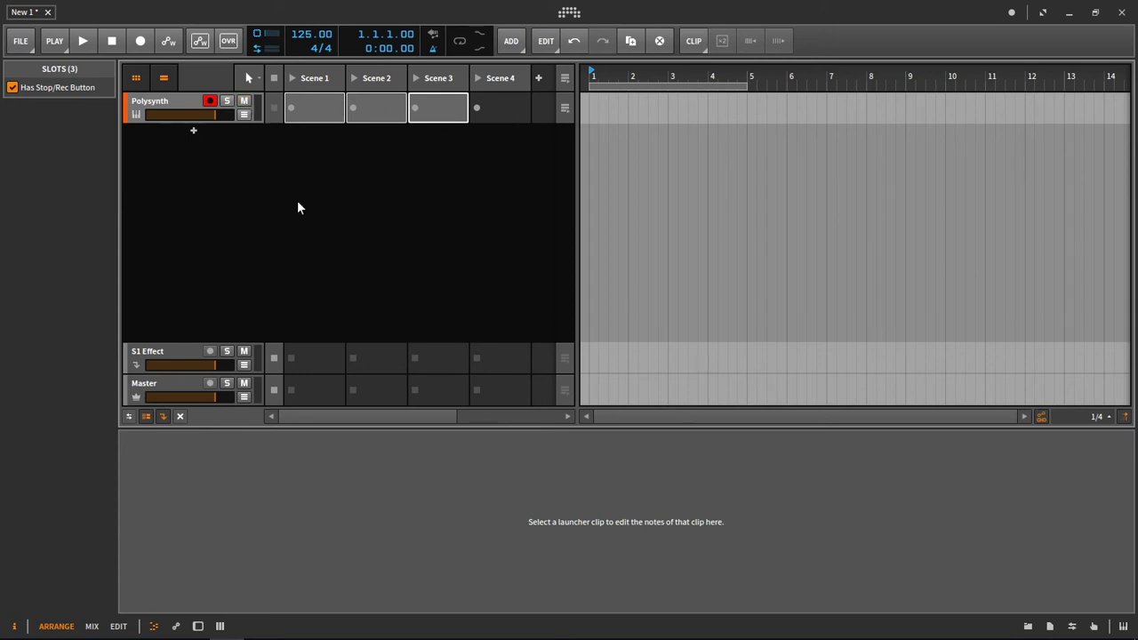
Record a test clip in Scene 1 and copy it into the arrangement at bar 1
{"action": "left_click", "coordinate": [312, 107]}
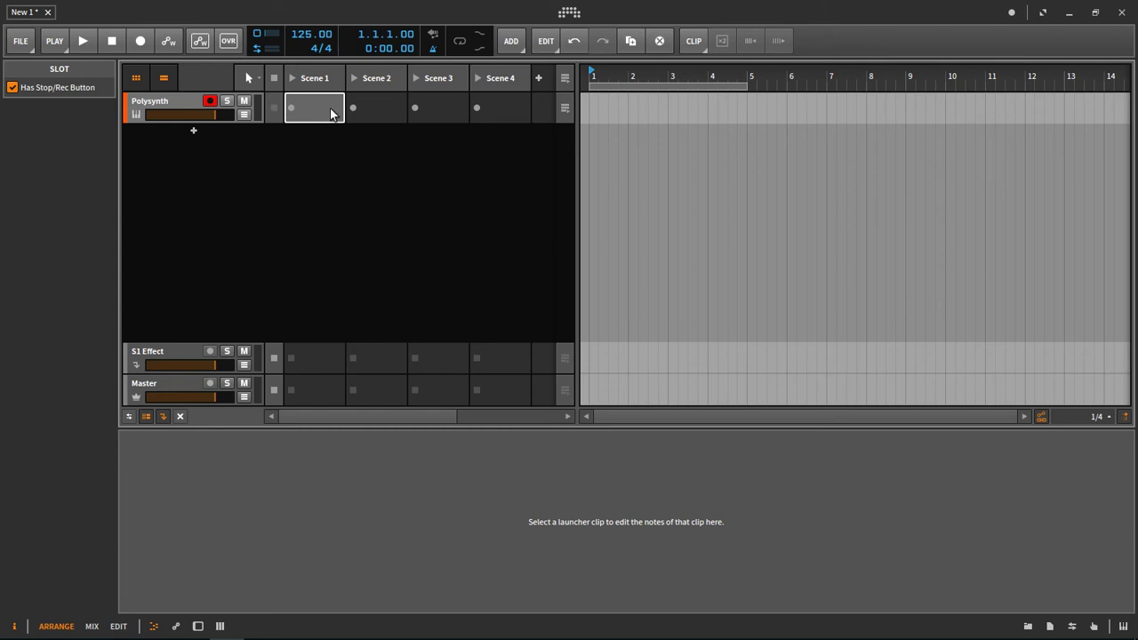
{"action": "left_click", "coordinate": [292, 111]}
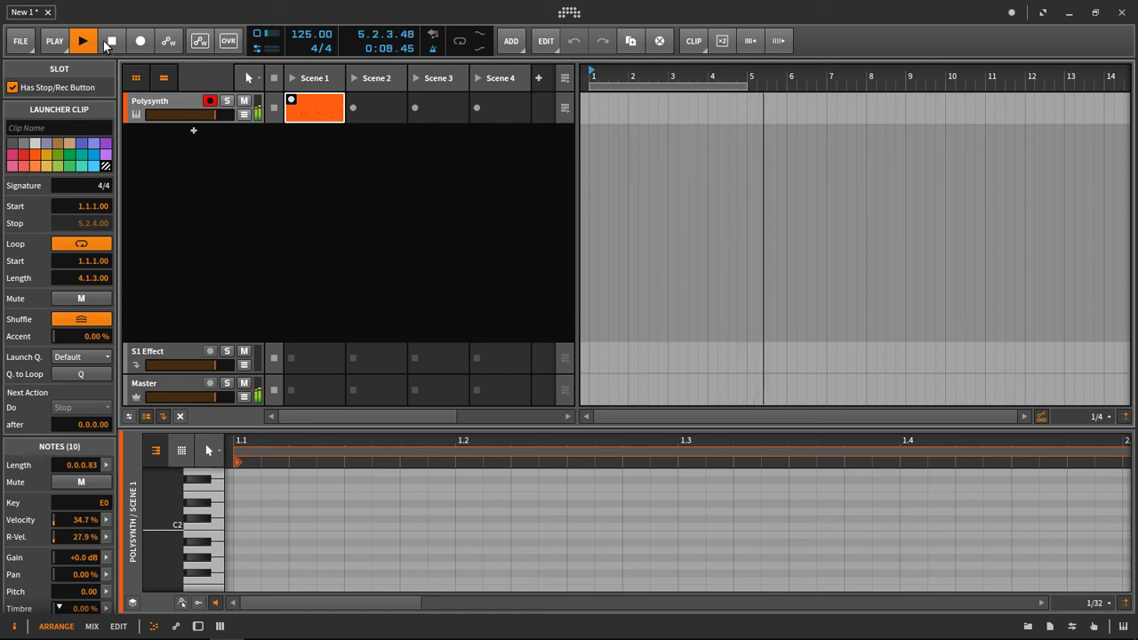
{"action": "key", "text": "space"}
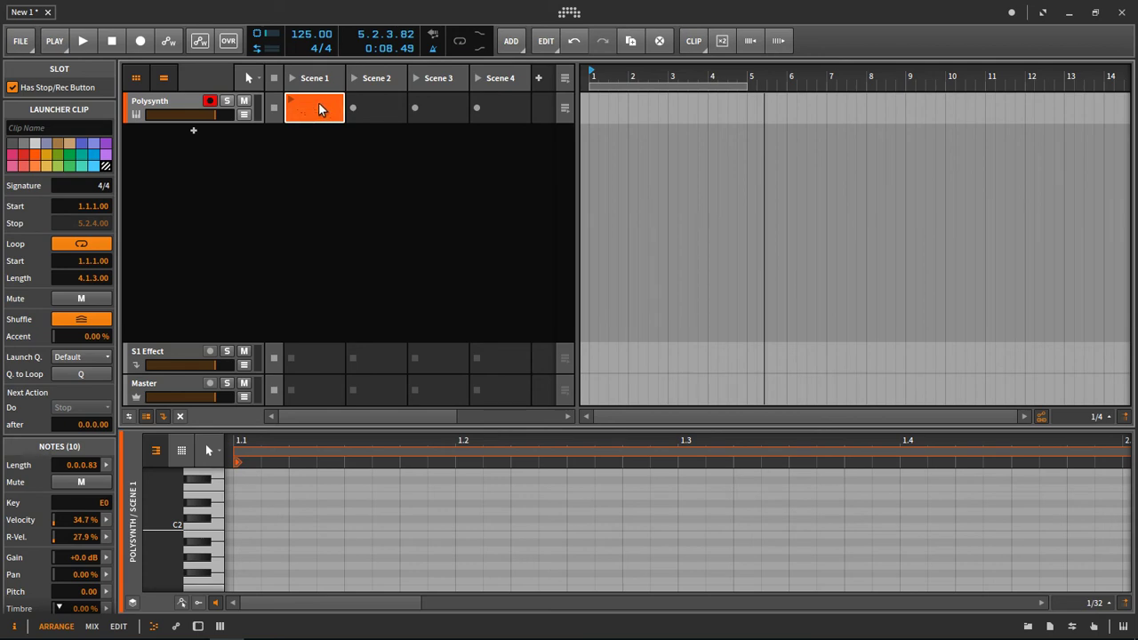
{"action": "left_click_drag", "start_coordinate": [403, 104], "coordinate": [586, 105]}
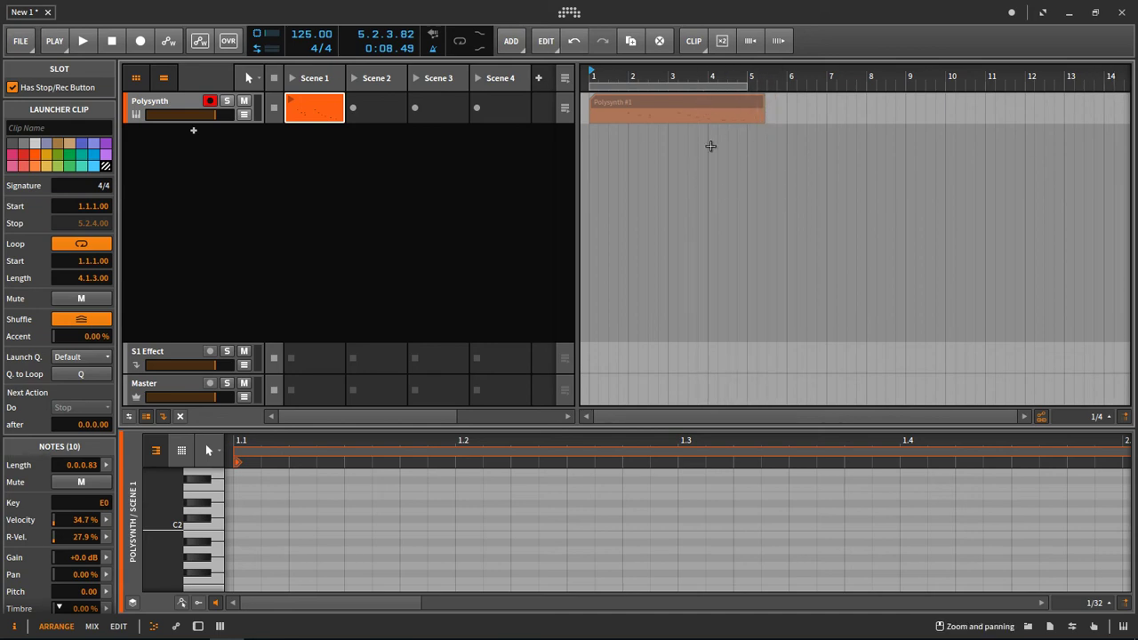
Delete the Polysynth #1 arrangement clip and the recorded Scene 1 launcher clip
{"action": "left_click", "coordinate": [656, 103]}
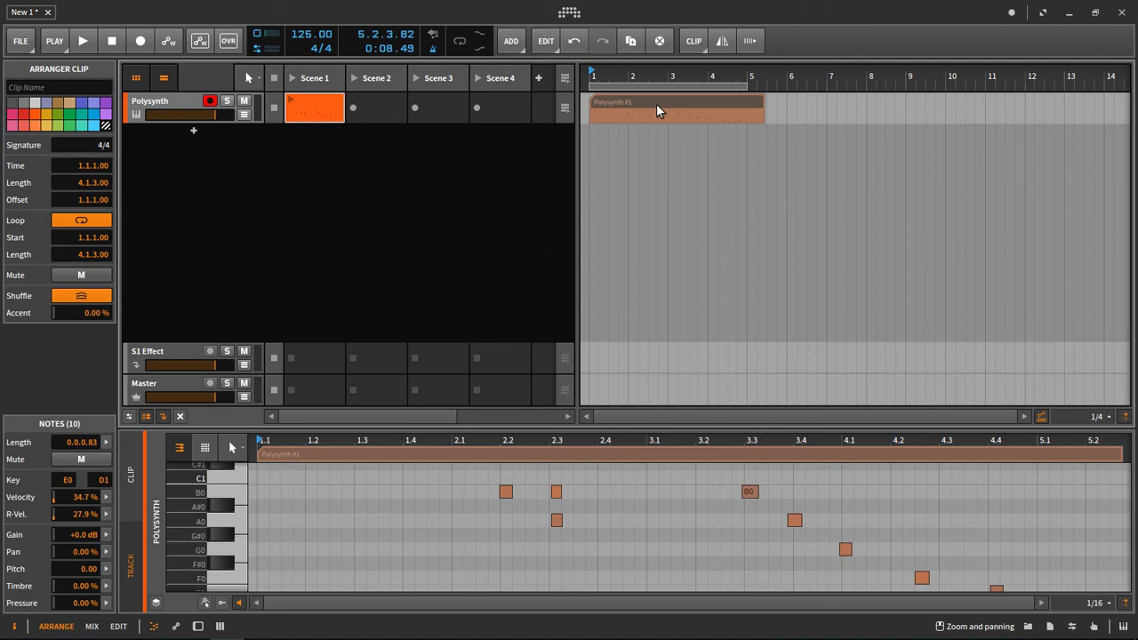
{"action": "key", "text": "Delete"}
{"action": "left_click", "coordinate": [334, 108]}
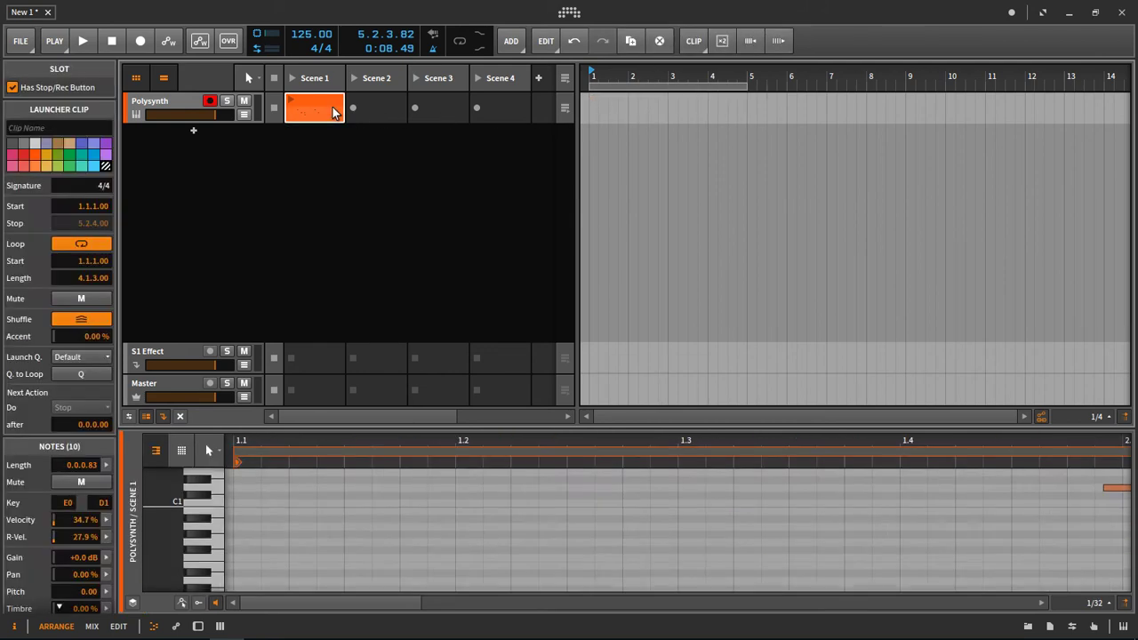
{"action": "key", "text": "Delete"}
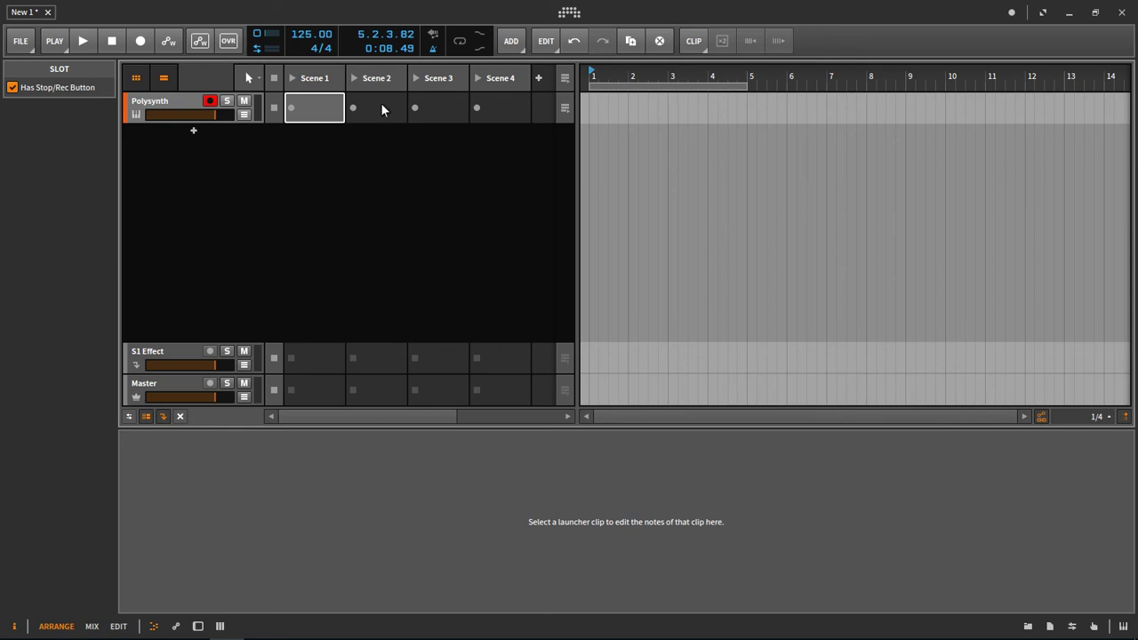
Create an empty Scene 1 clip and delay its Next Action to 8.0.0.00, leaving Stop
{"action": "double_click", "coordinate": [318, 104]}
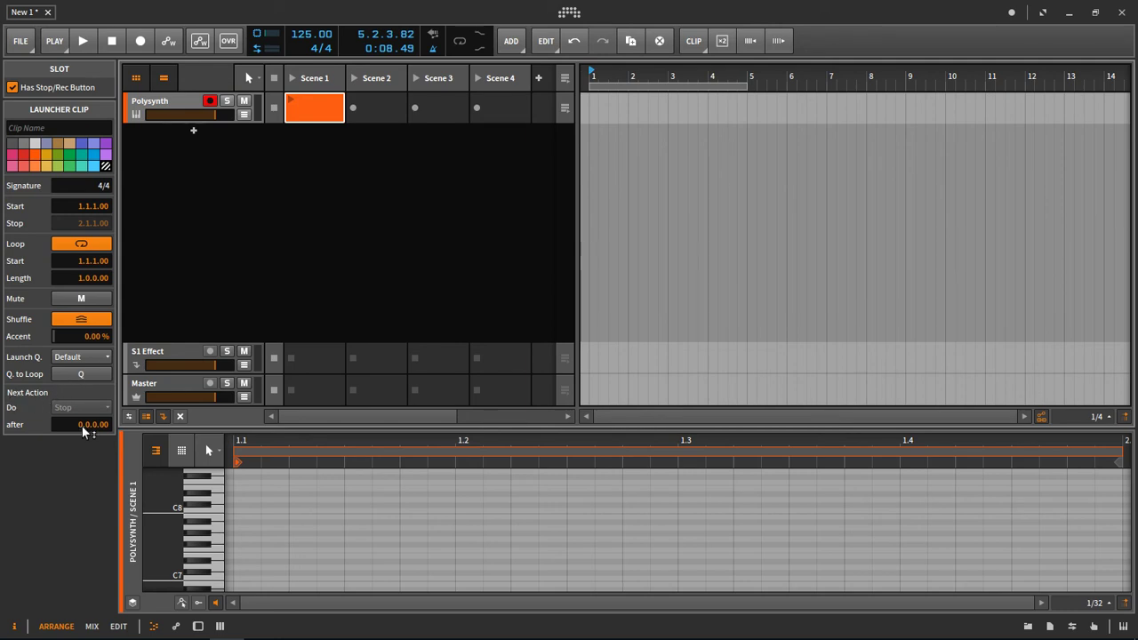
{"action": "left_click_drag", "start_coordinate": [81, 425], "coordinate": [81, 418]}
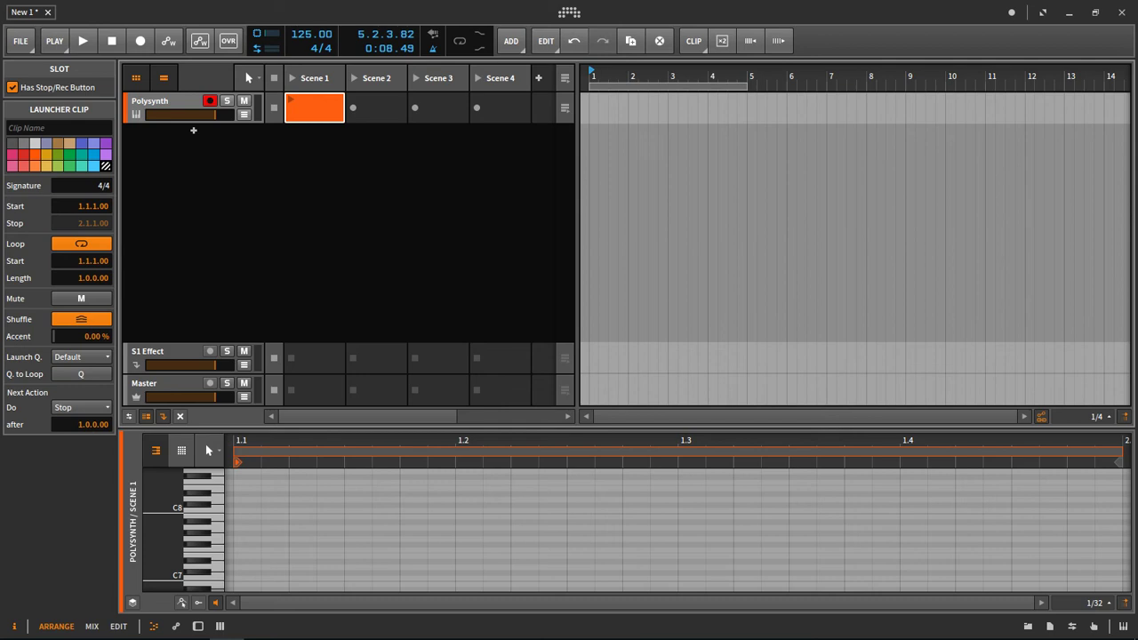
{"action": "left_click", "coordinate": [81, 407]}
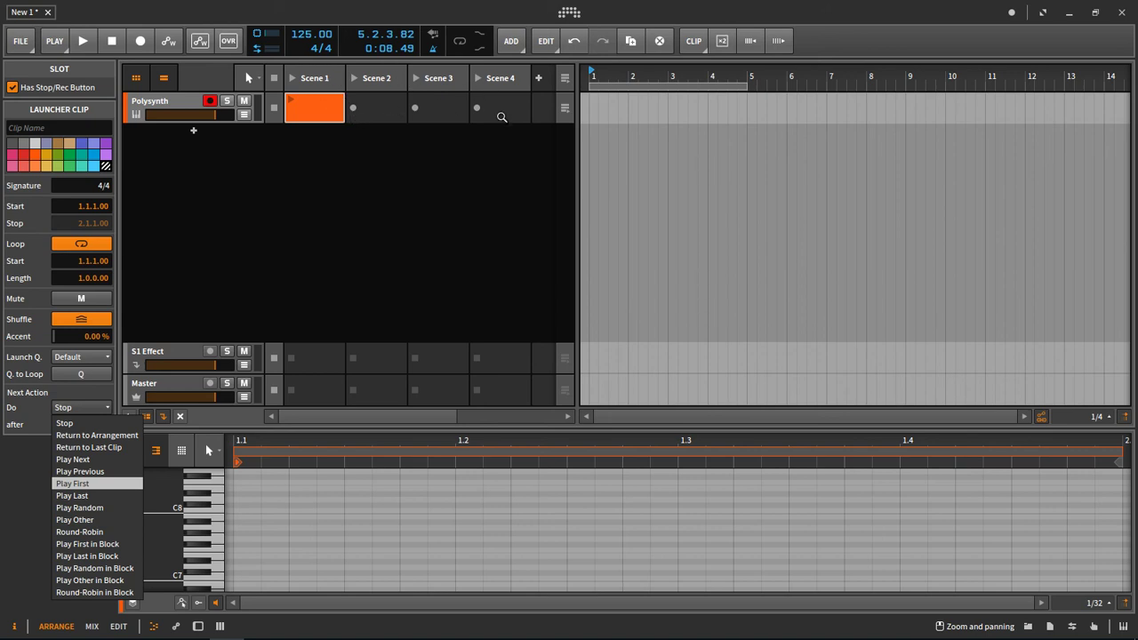
{"action": "left_click", "coordinate": [320, 107]}
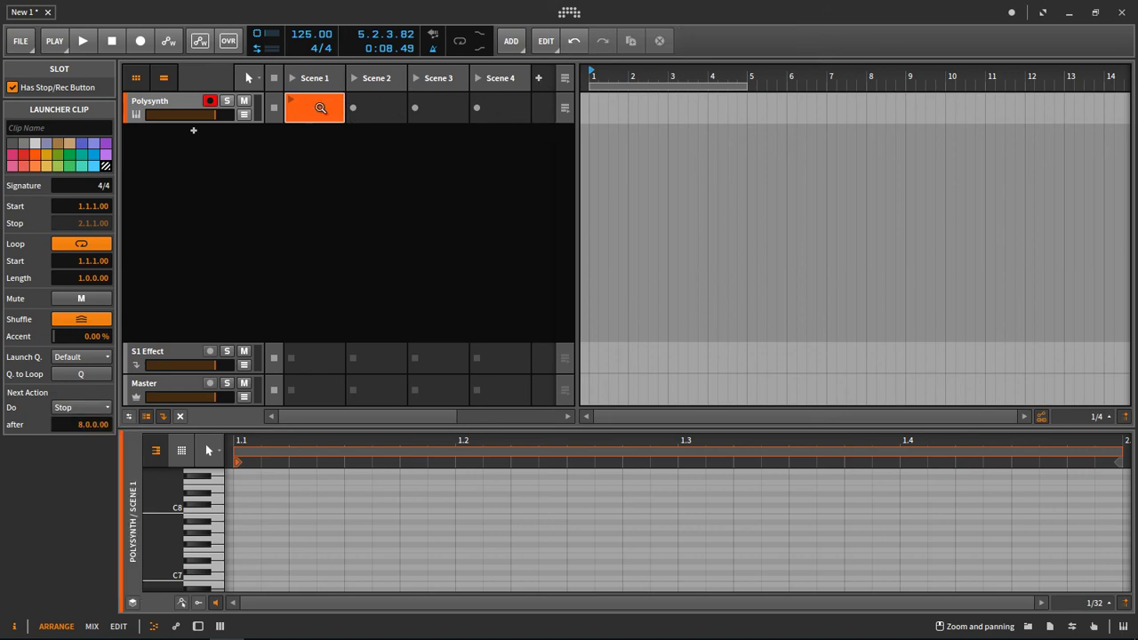
{"action": "left_click", "coordinate": [178, 101]}
{"action": "left_click", "coordinate": [321, 115]}
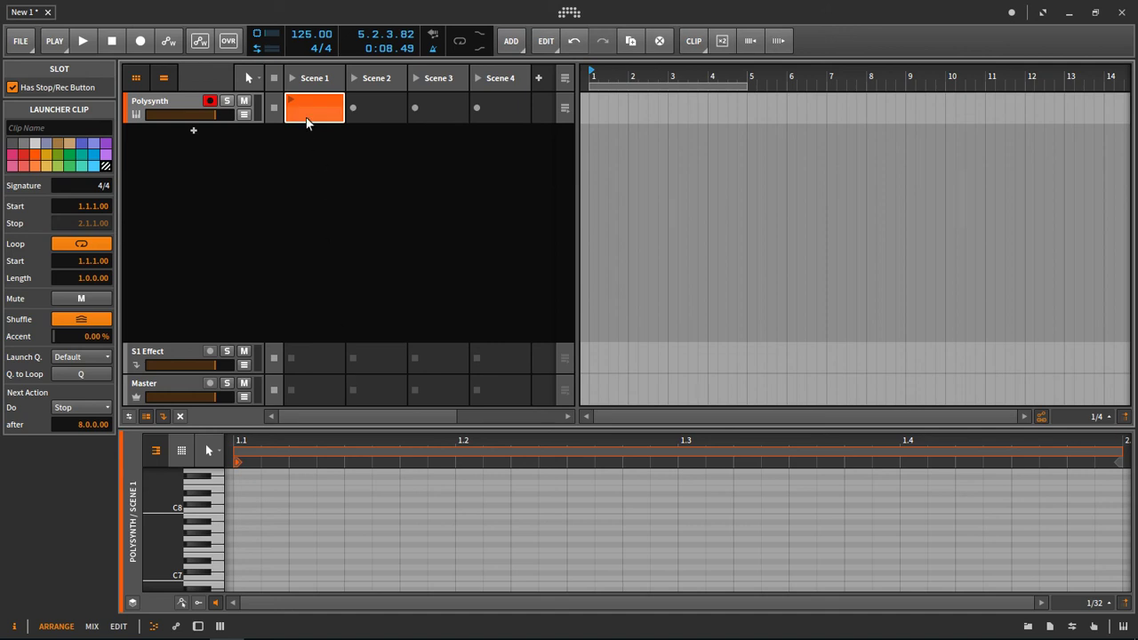
{"action": "left_click_drag", "start_coordinate": [482, 447], "coordinate": [482, 418]}
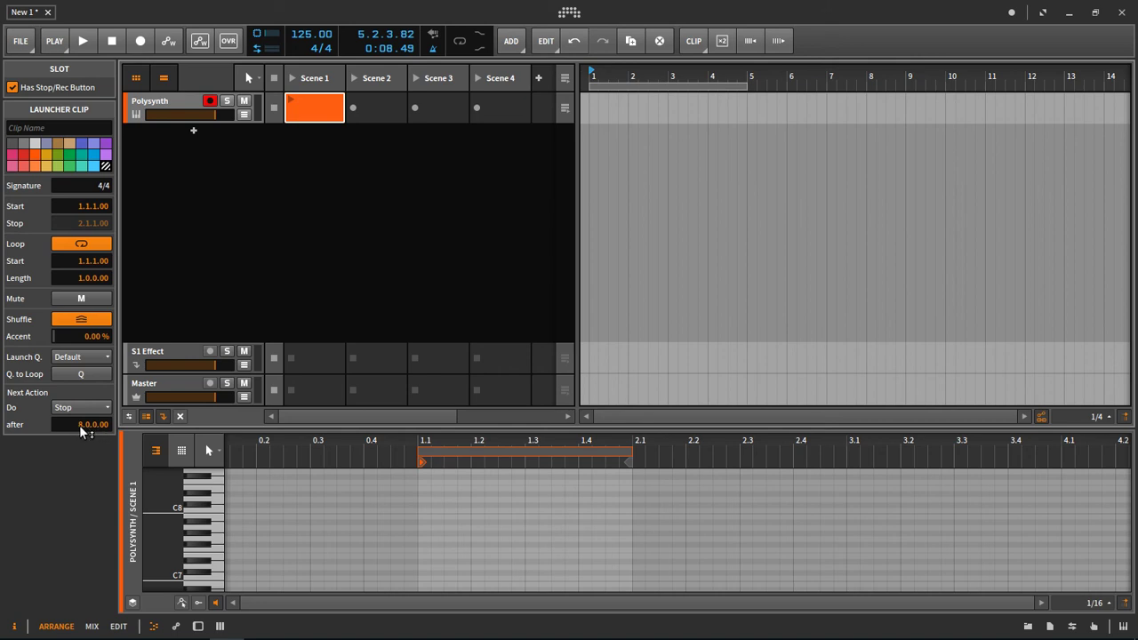
Set the Scene 1 clip's loop length to 8.0.0.00, looping bar 1 to bar 9
{"action": "left_click_drag", "start_coordinate": [630, 458], "coordinate": [1129, 458]}
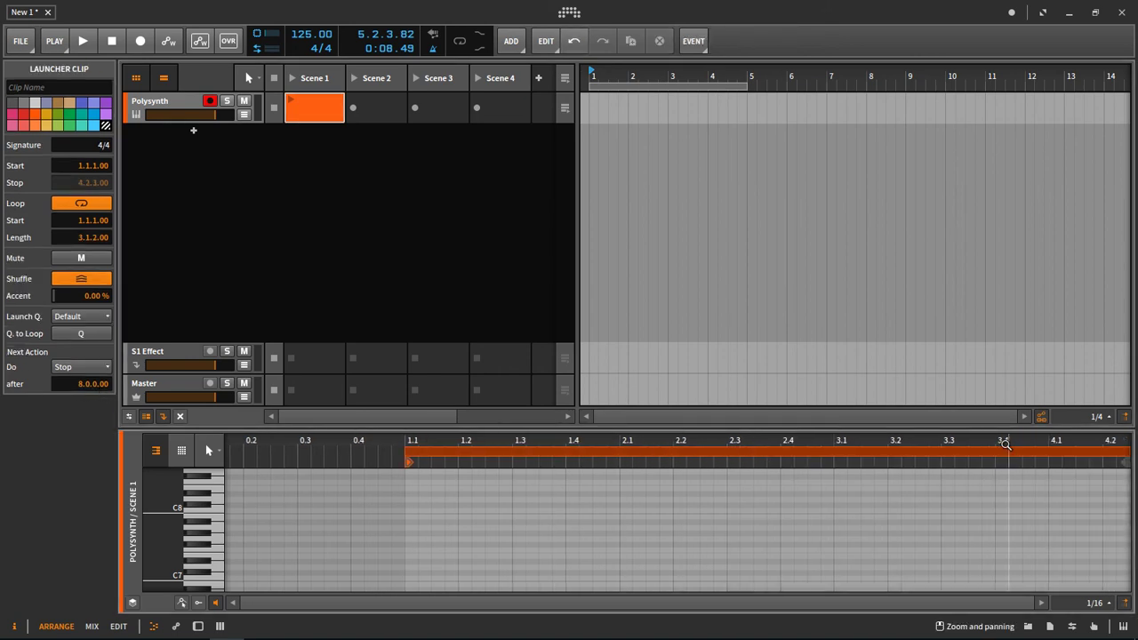
{"action": "left_click_drag", "start_coordinate": [1005, 443], "coordinate": [1005, 418]}
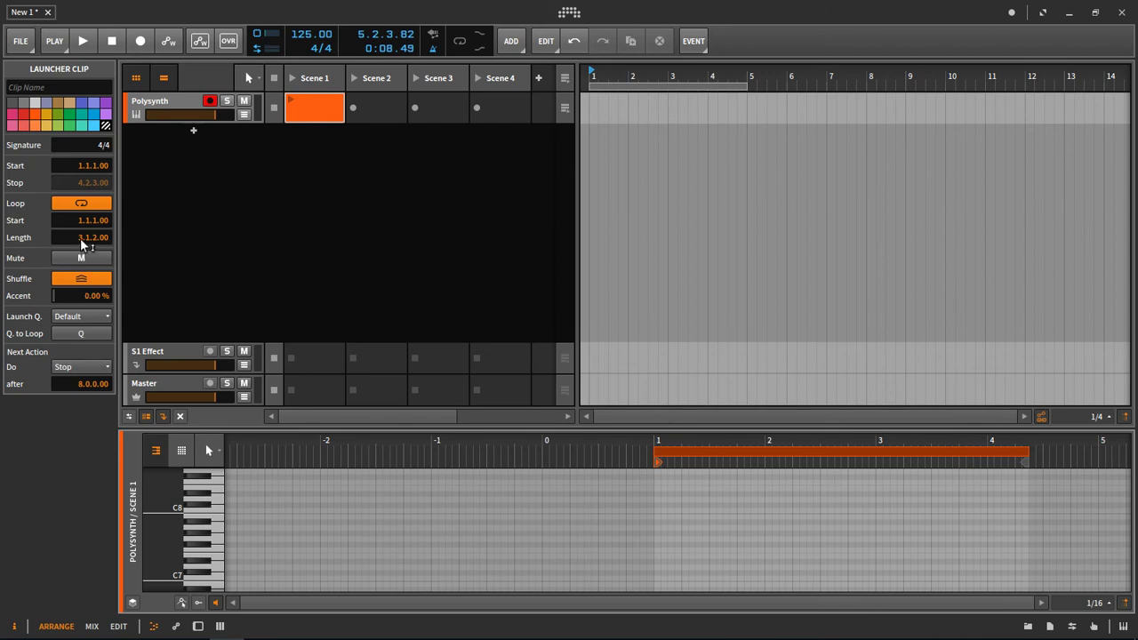
{"action": "mouse_move", "coordinate": [81, 237]}
{"action": "left_mouse_down"}
{"action": "mouse_move", "coordinate": [81, 217]}
{"action": "mouse_move", "coordinate": [98, 250]}
{"action": "mouse_move", "coordinate": [81, 224]}
{"action": "mouse_move", "coordinate": [78, 245]}
{"action": "left_mouse_up"}
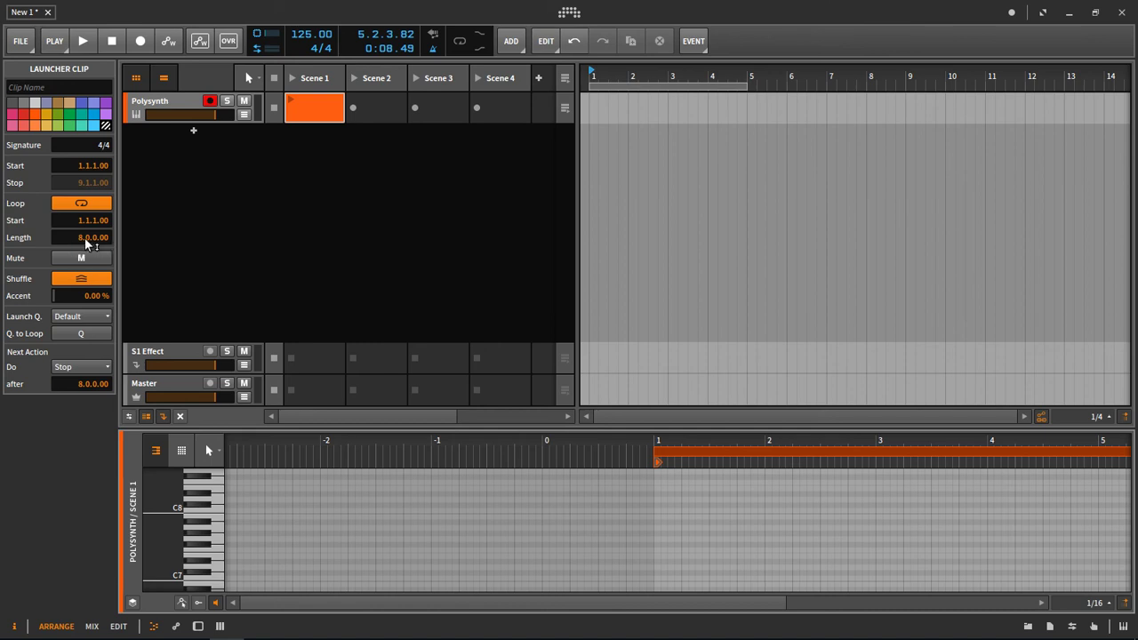
{"action": "left_click_drag", "start_coordinate": [682, 443], "coordinate": [772, 449]}
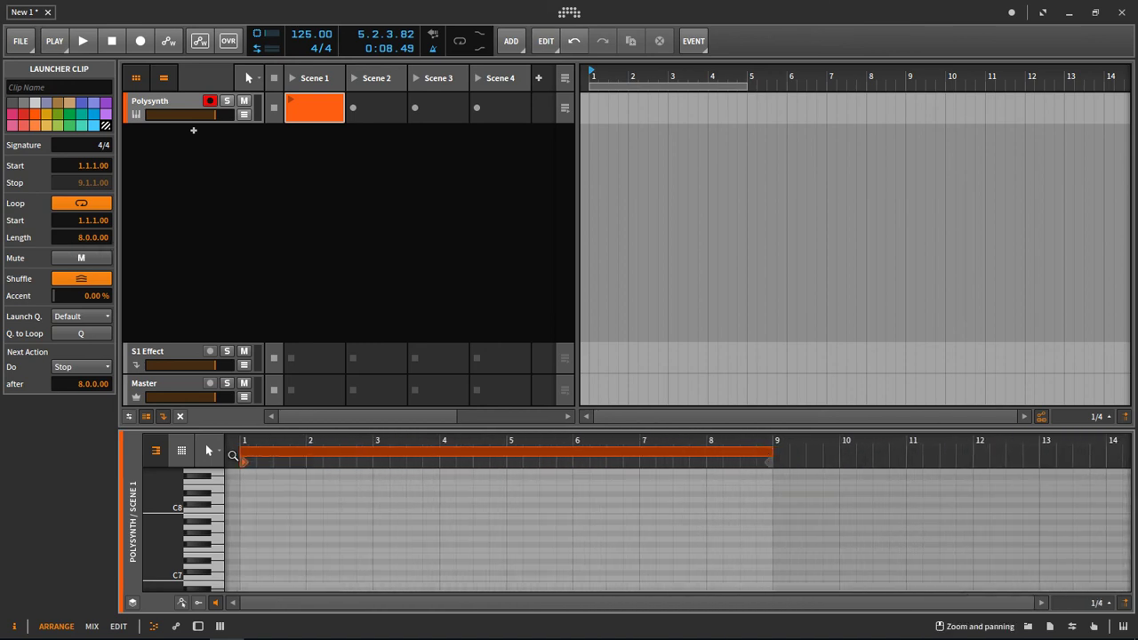
{"action": "left_click", "coordinate": [307, 102]}
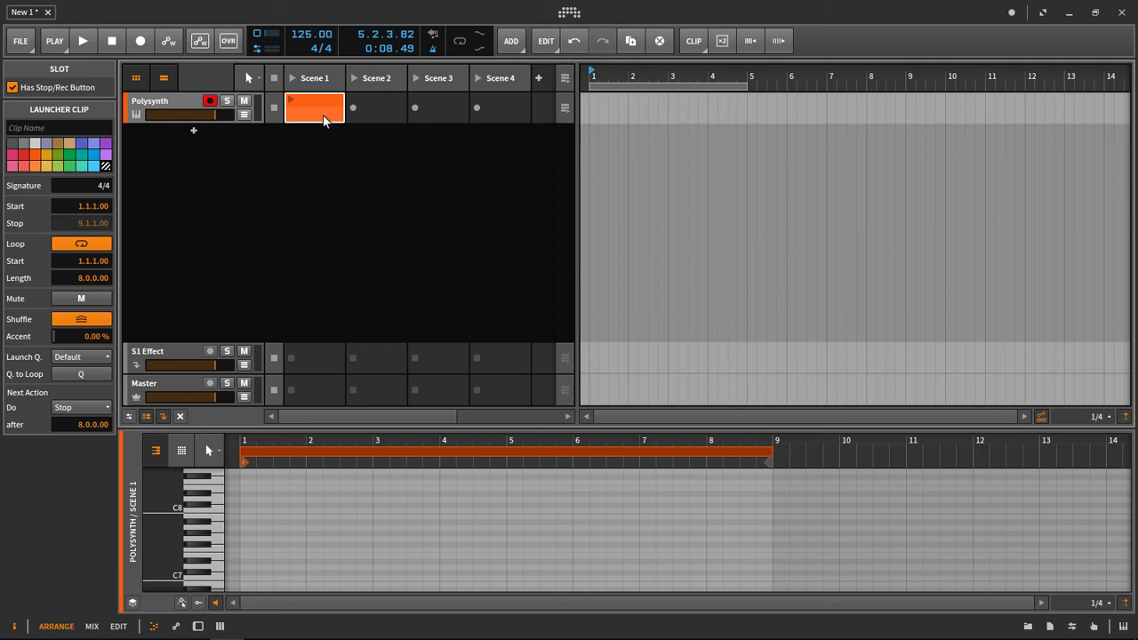
Duplicate the empty 8-bar clip with Ctrl+D through Scene 14 and hide the arranger
{"action": "key", "text": "ctrl+d"}
{"action": "key", "text": "ctrl+d"}
{"action": "key", "text": "ctrl+d"}
{"action": "key", "text": "ctrl+d"}
{"action": "key", "text": "ctrl+d"}
{"action": "key", "text": "ctrl+d"}
{"action": "key", "text": "ctrl+d"}
{"action": "key", "text": "ctrl+d"}
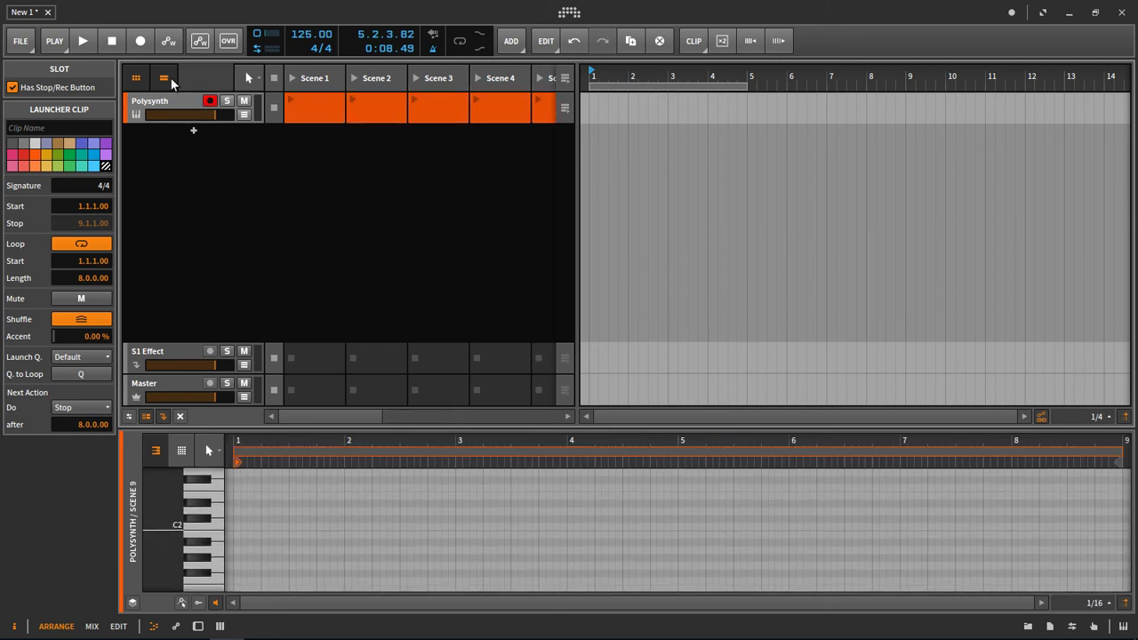
{"action": "left_click", "coordinate": [168, 76]}
{"action": "key", "text": "ctrl+d"}
{"action": "key", "text": "ctrl+d"}
{"action": "key", "text": "ctrl+d"}
{"action": "key", "text": "ctrl+d"}
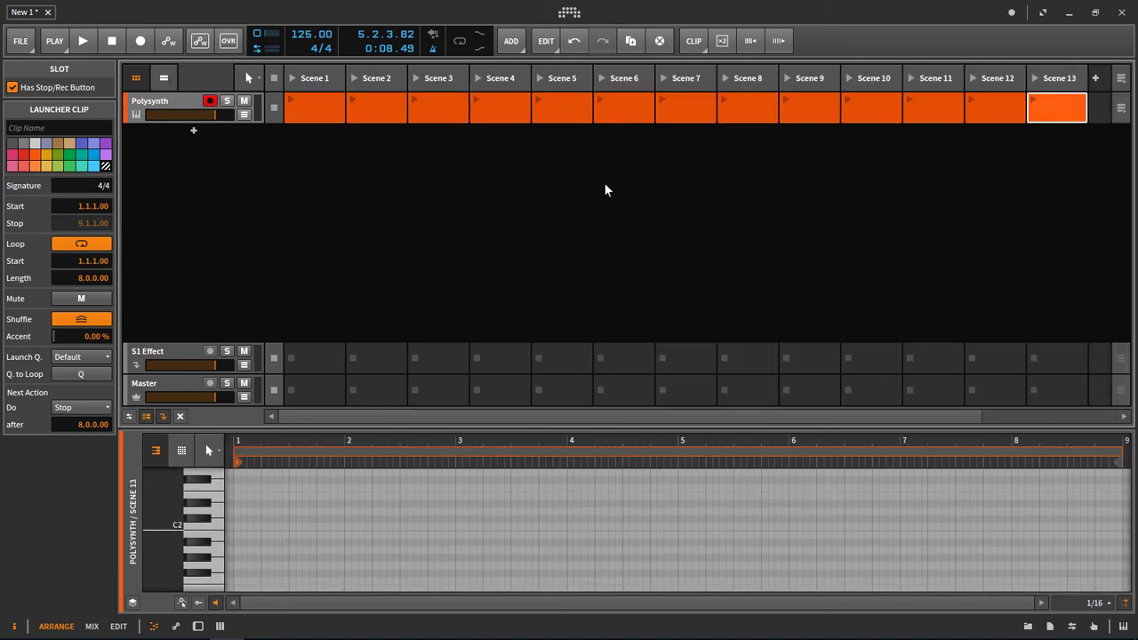
{"action": "key", "text": "ctrl+d"}
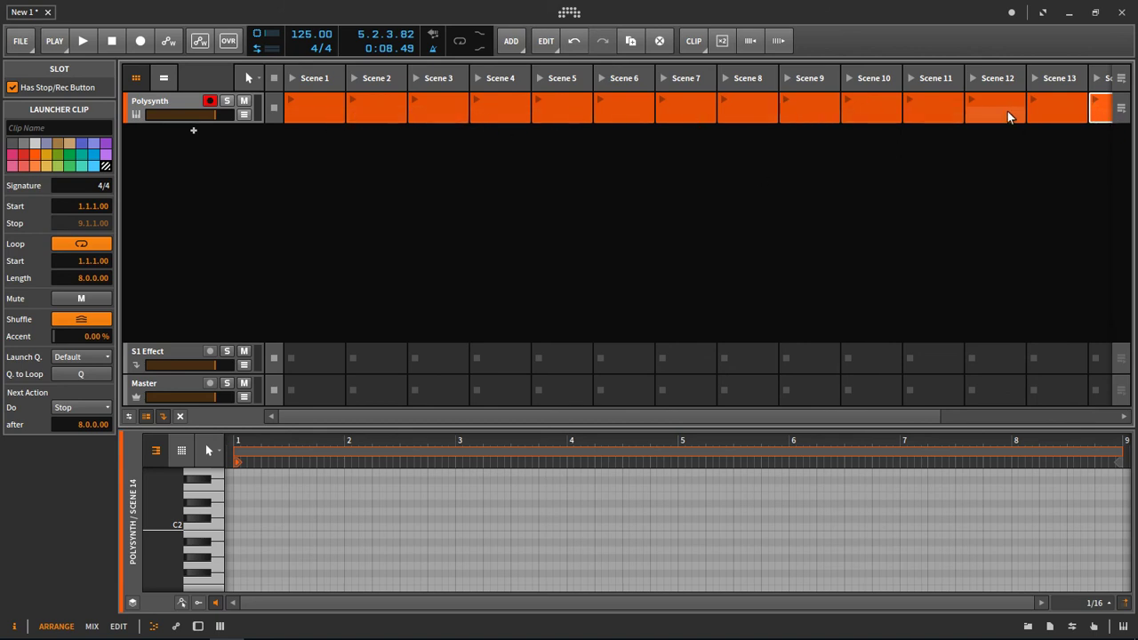
{"action": "left_click", "coordinate": [314, 111]}
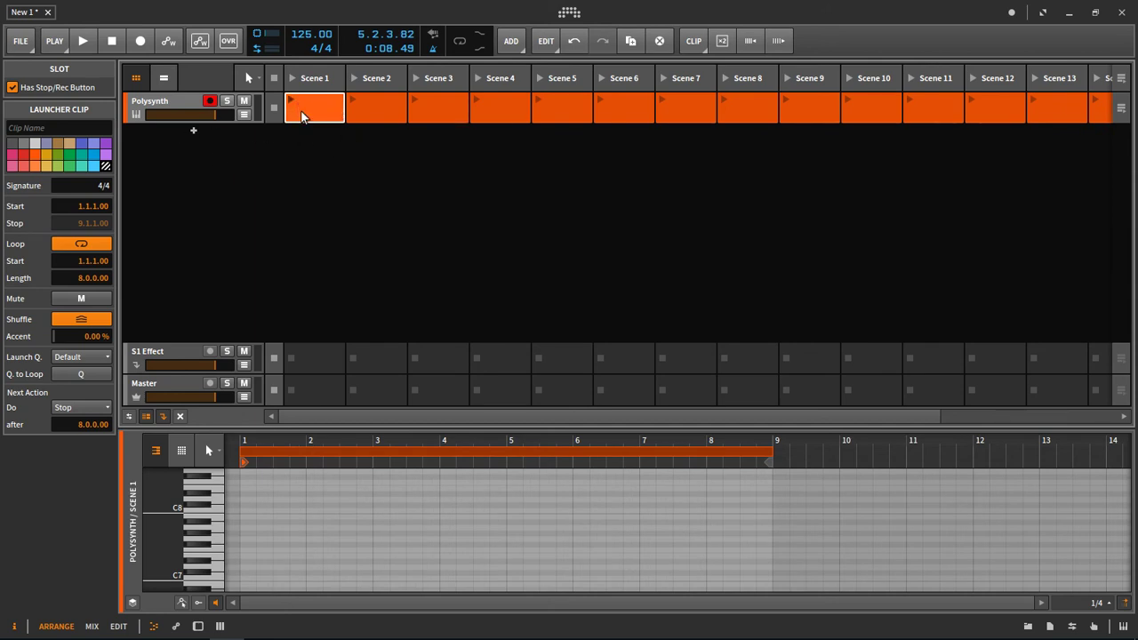
{"action": "left_click", "coordinate": [55, 42]}
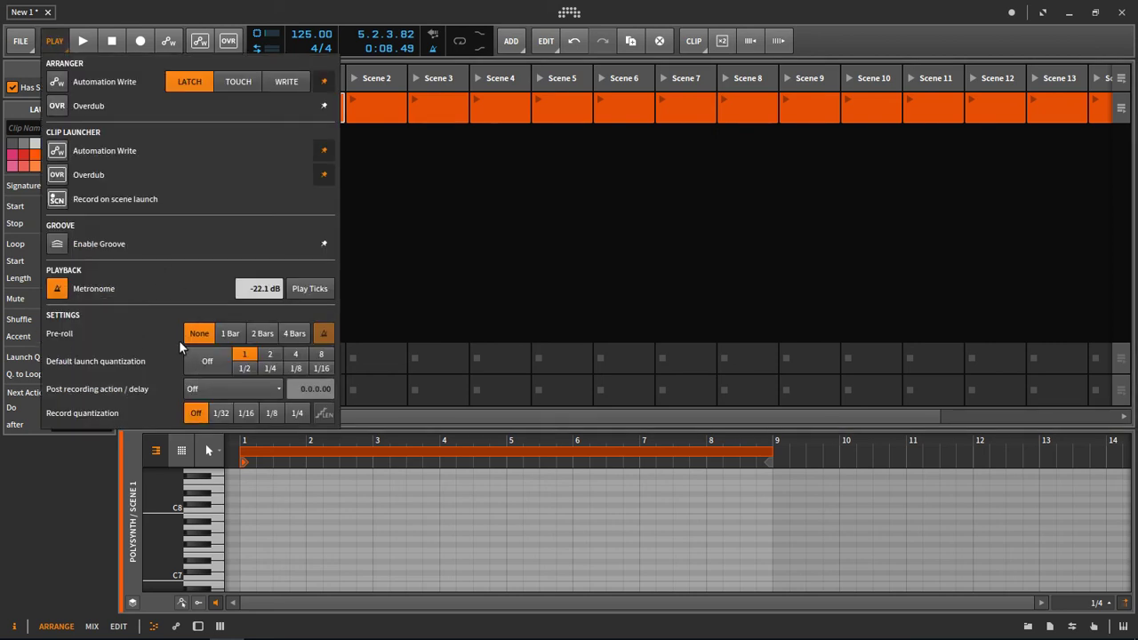
{"action": "left_click", "coordinate": [539, 229]}
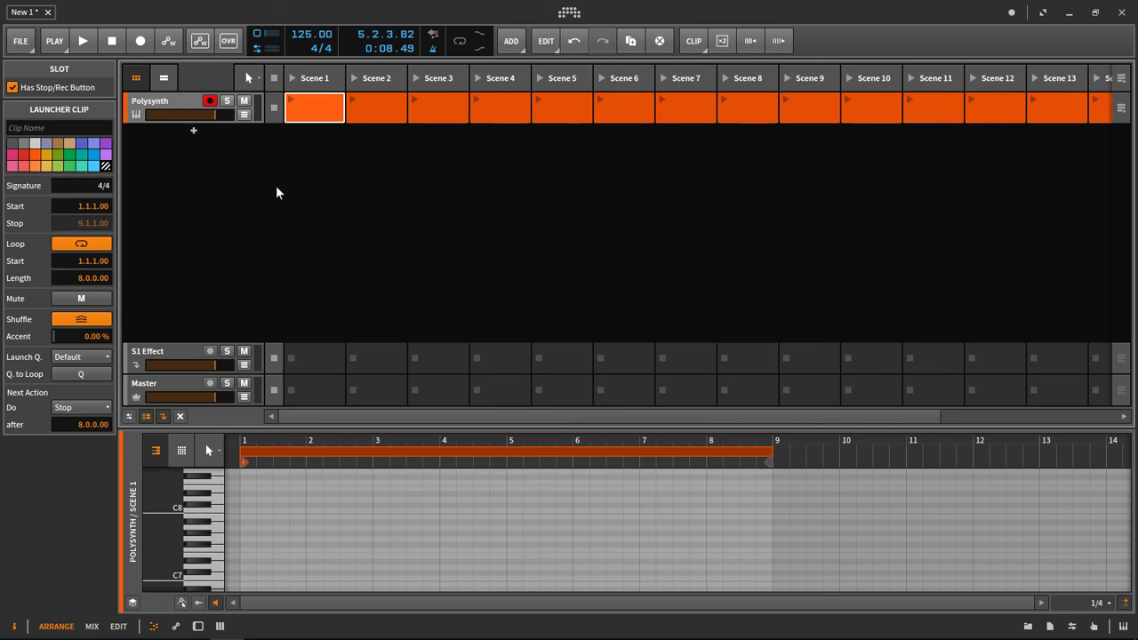
Enable Clip Launcher Overdub in the Play menu, keep OVR on, and arm Record
{"action": "left_click", "coordinate": [54, 41]}
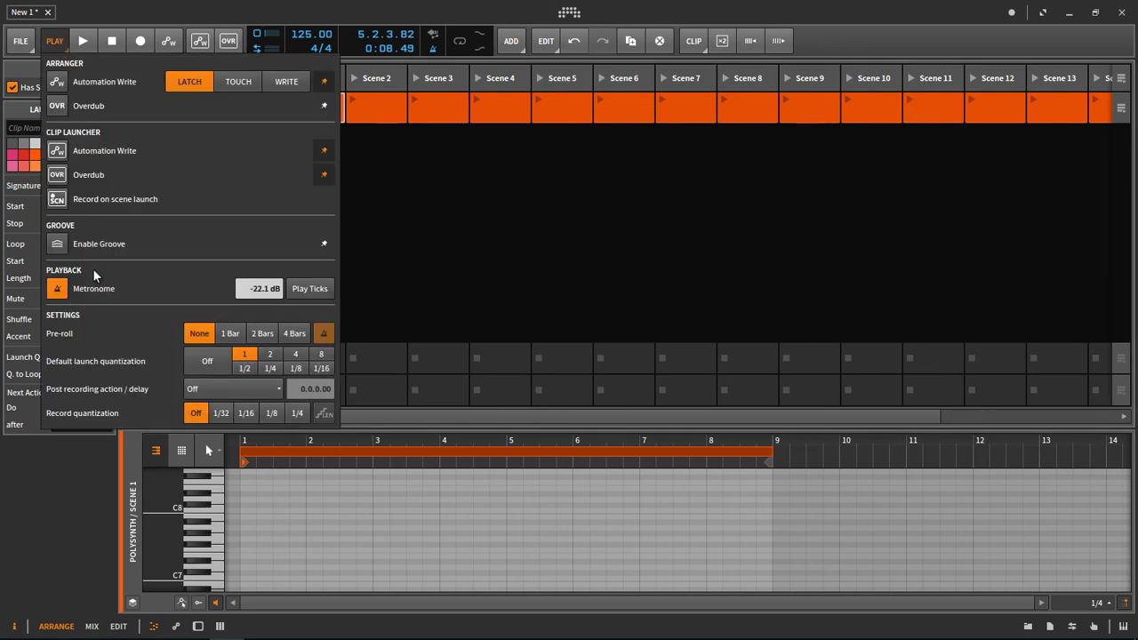
{"action": "left_click", "coordinate": [66, 179]}
{"action": "left_click", "coordinate": [396, 195]}
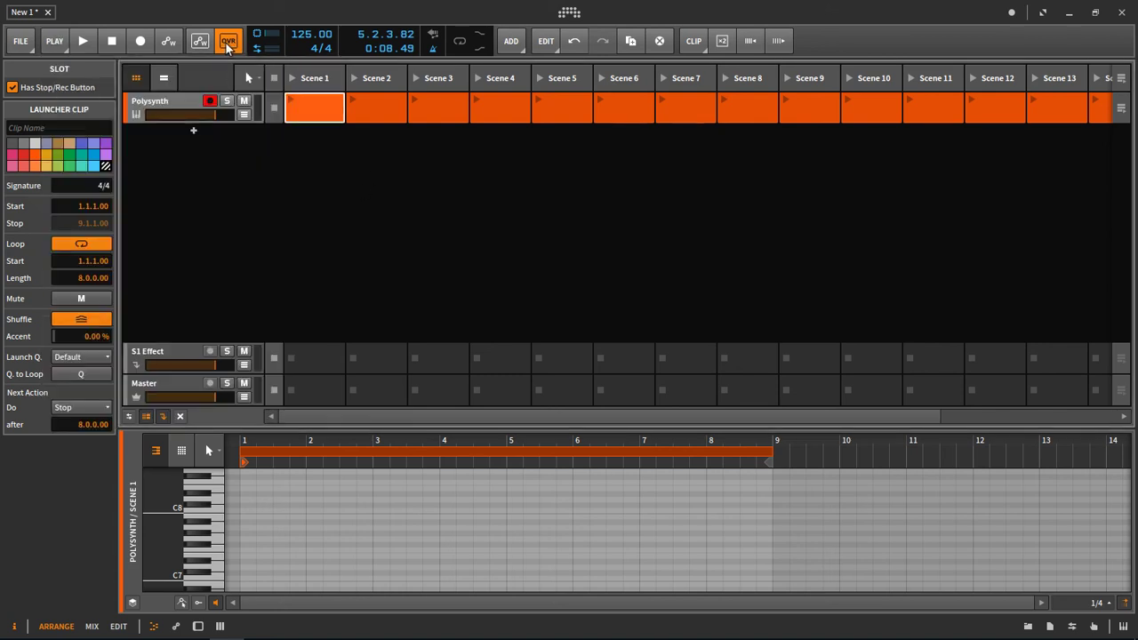
{"action": "left_click", "coordinate": [229, 41]}
{"action": "left_click", "coordinate": [229, 42]}
{"action": "left_click", "coordinate": [141, 42]}
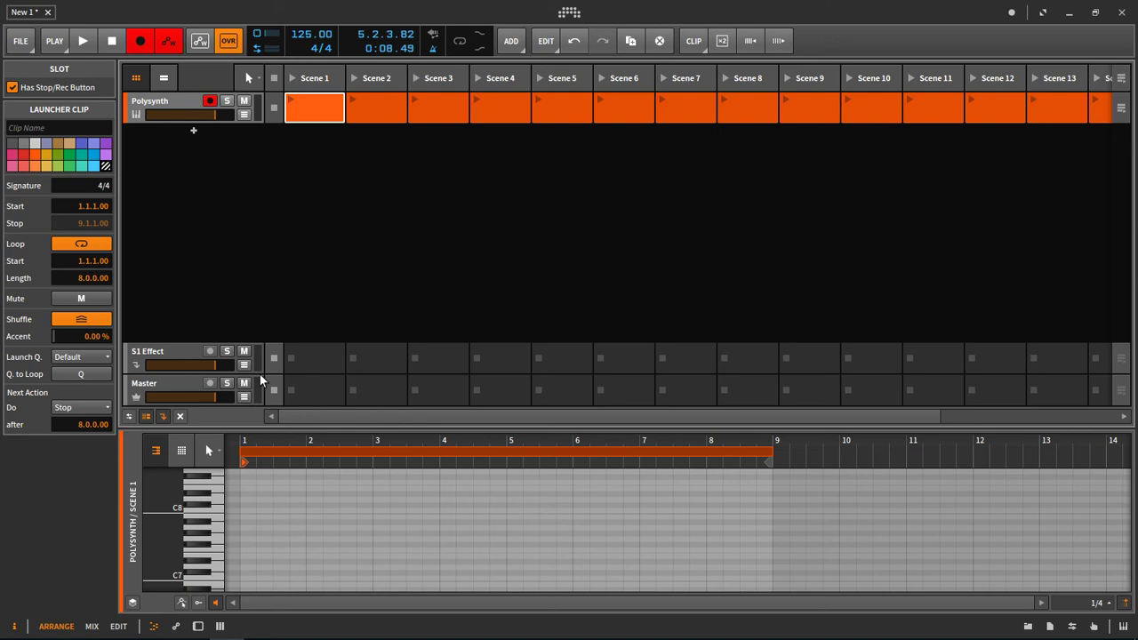
Launch Scene 1 to overdub seven notes, then stop the transport
{"action": "left_click", "coordinate": [291, 102]}
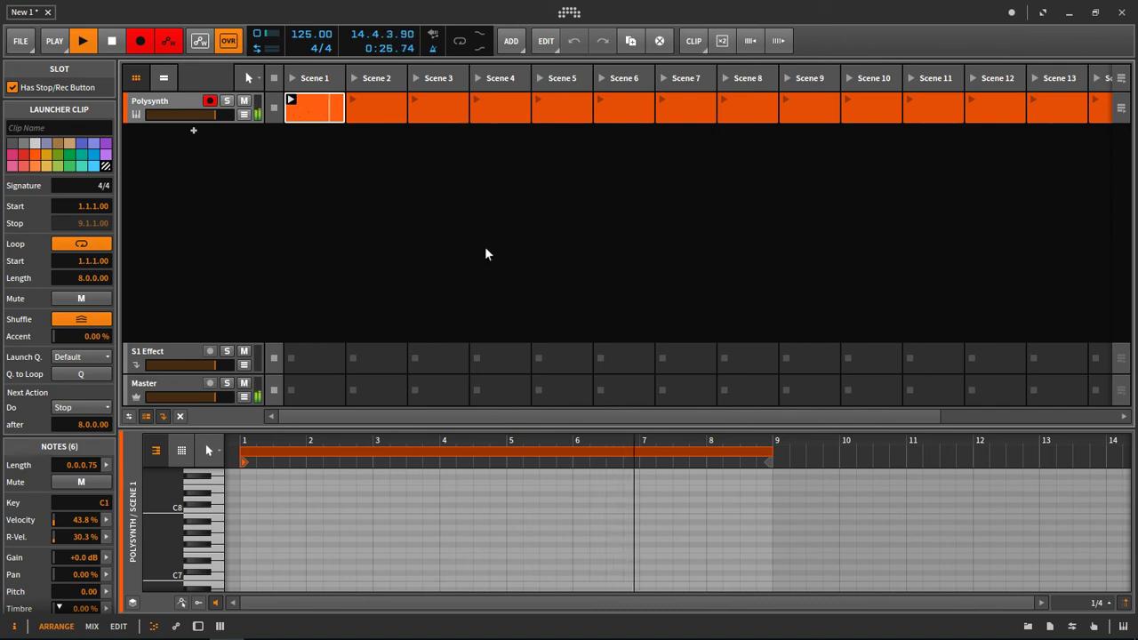
{"action": "left_click", "coordinate": [112, 42]}
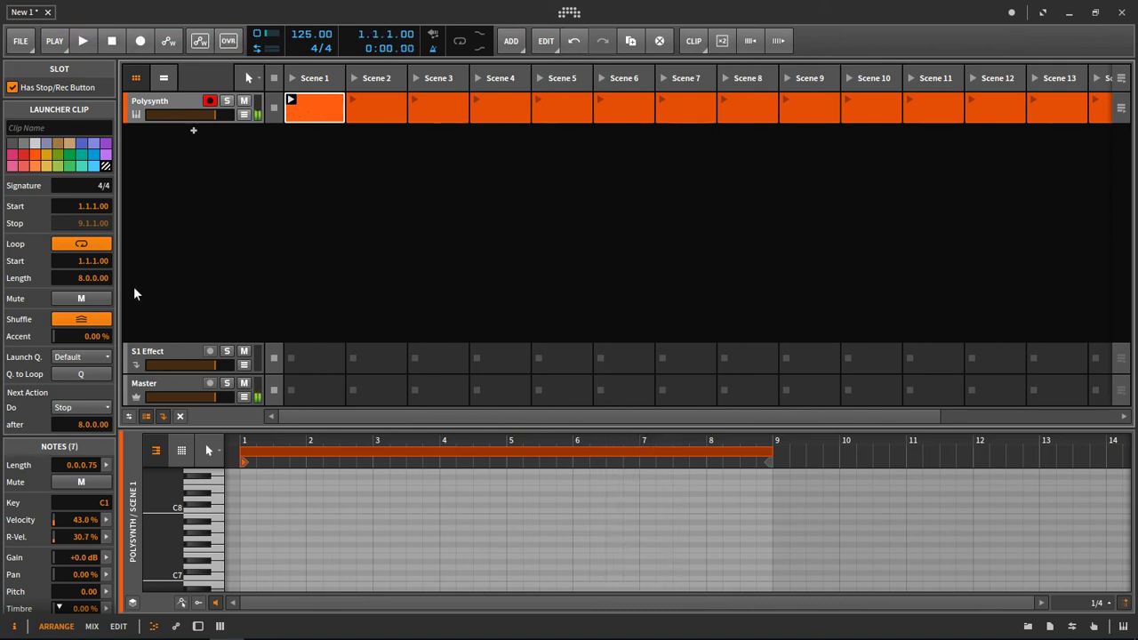
Set the Scene 1 clip's next action to Play Next and delete the Scene 2–14 clips
{"action": "left_click", "coordinate": [75, 410]}
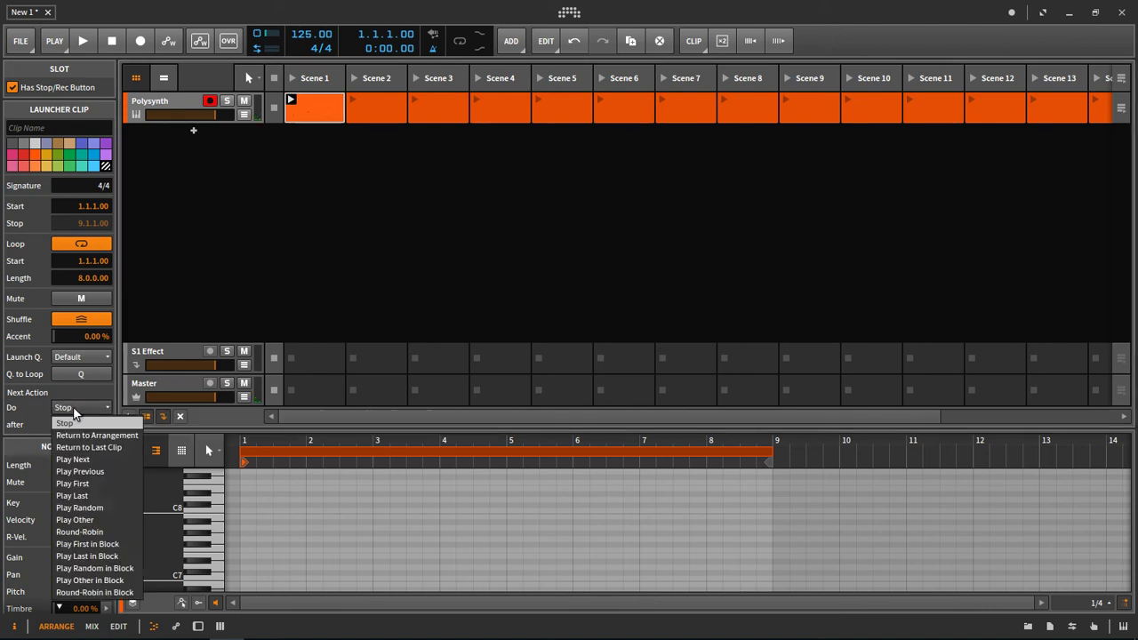
{"action": "left_click", "coordinate": [93, 458]}
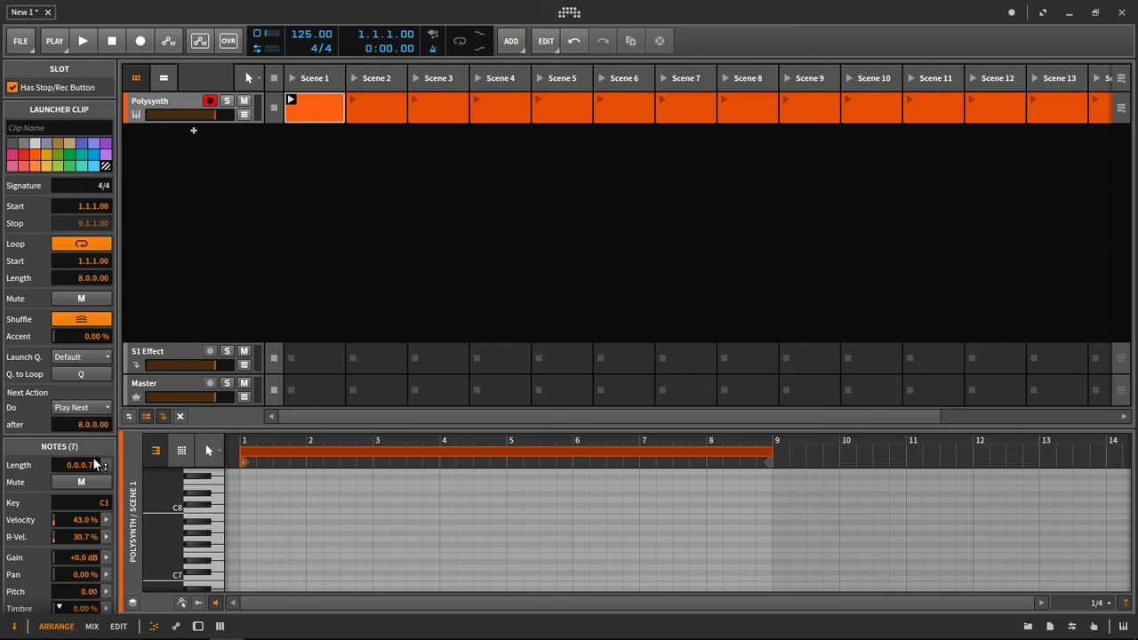
{"action": "left_click", "coordinate": [442, 150]}
{"action": "left_click", "coordinate": [362, 119]}
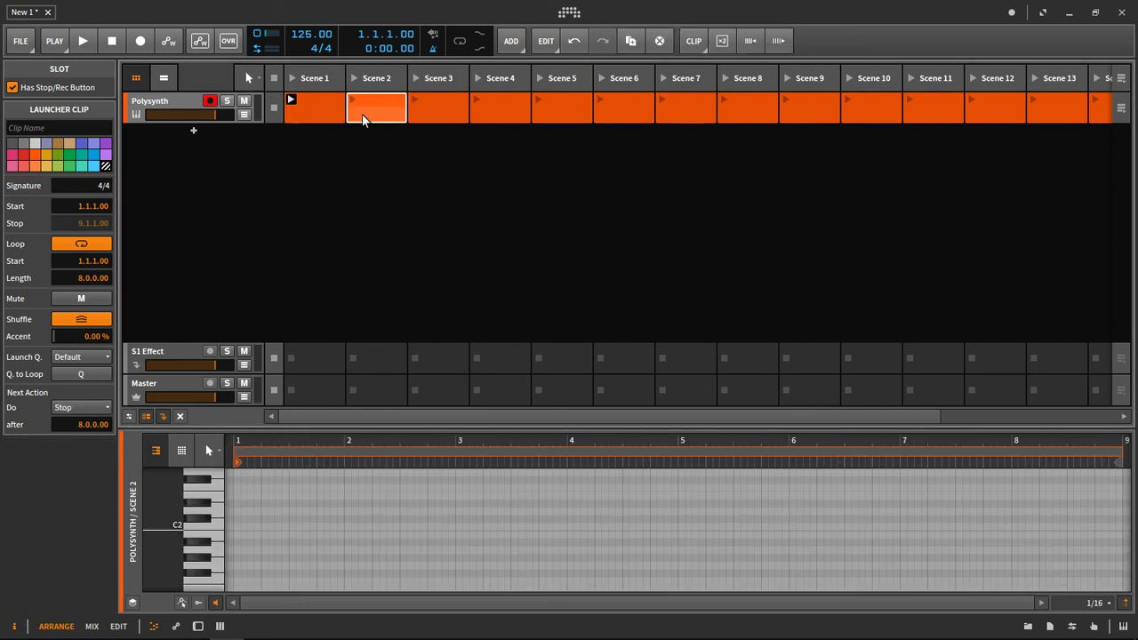
{"action": "left_click", "coordinate": [1102, 116], "text": "shift"}
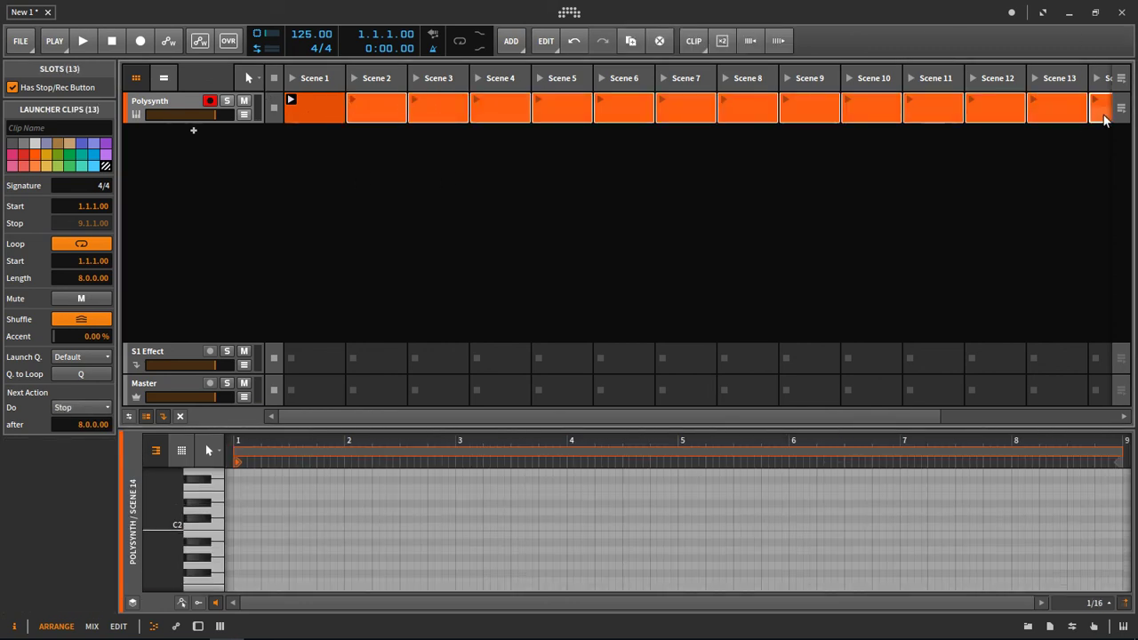
{"action": "key", "text": "Delete"}
Marquee-select and delete all seven notes in the Scene 1 clip
{"action": "left_click", "coordinate": [323, 108]}
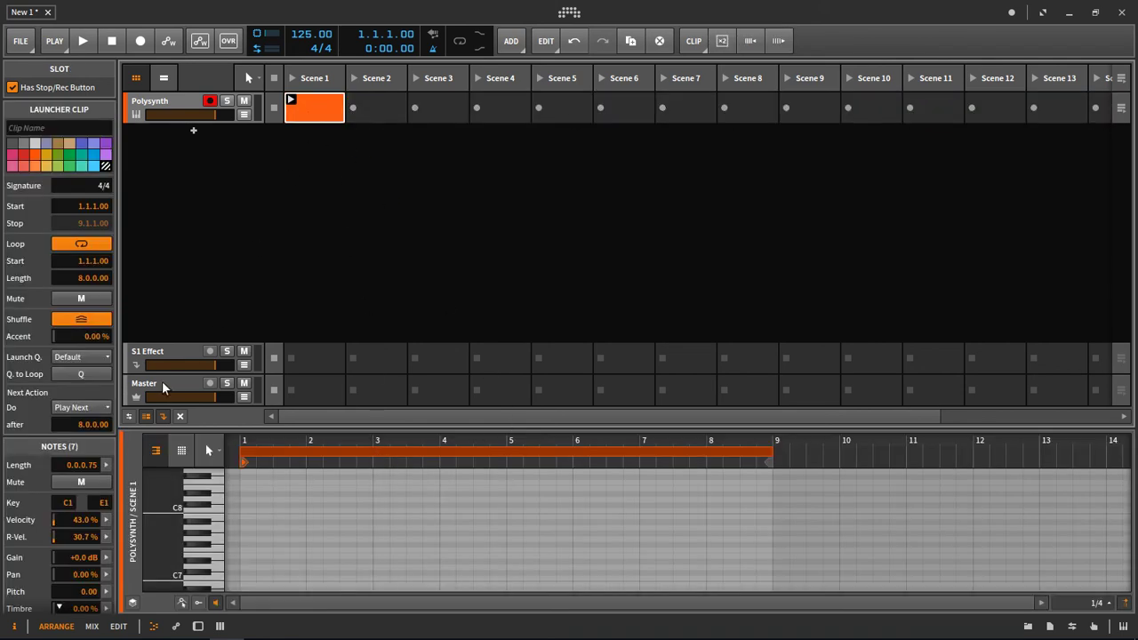
{"action": "scroll", "coordinate": [521, 513], "scroll_direction": "down", "scroll_amount": 10}
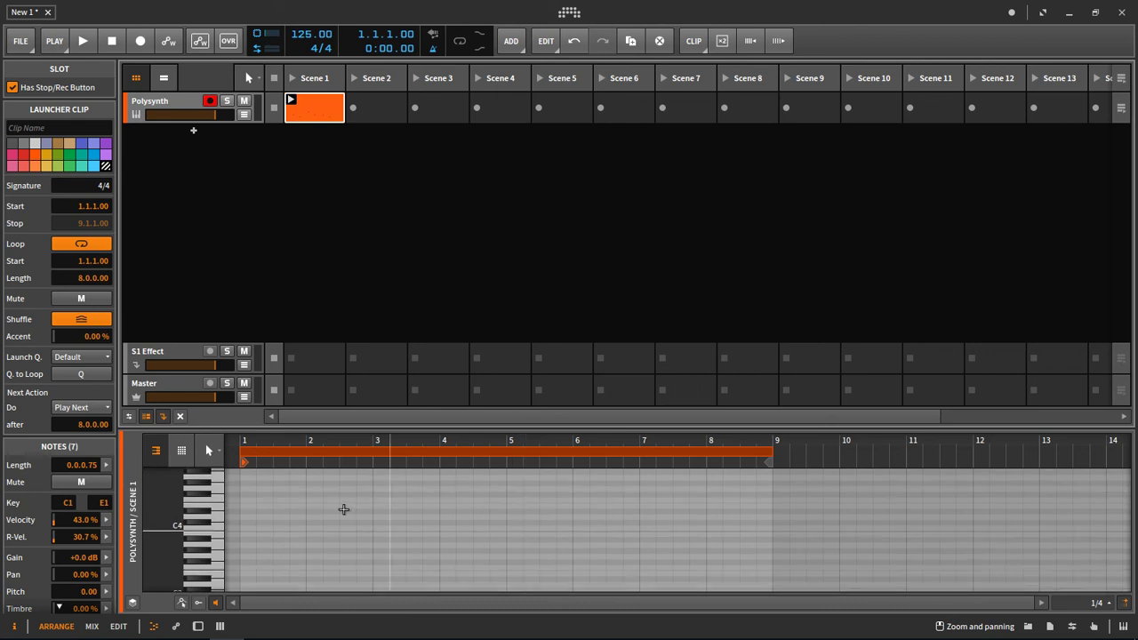
{"action": "scroll", "coordinate": [480, 533], "scroll_direction": "up", "scroll_amount": 3}
{"action": "left_click_drag", "start_coordinate": [812, 578], "coordinate": [233, 462]}
{"action": "key", "text": "Delete"}
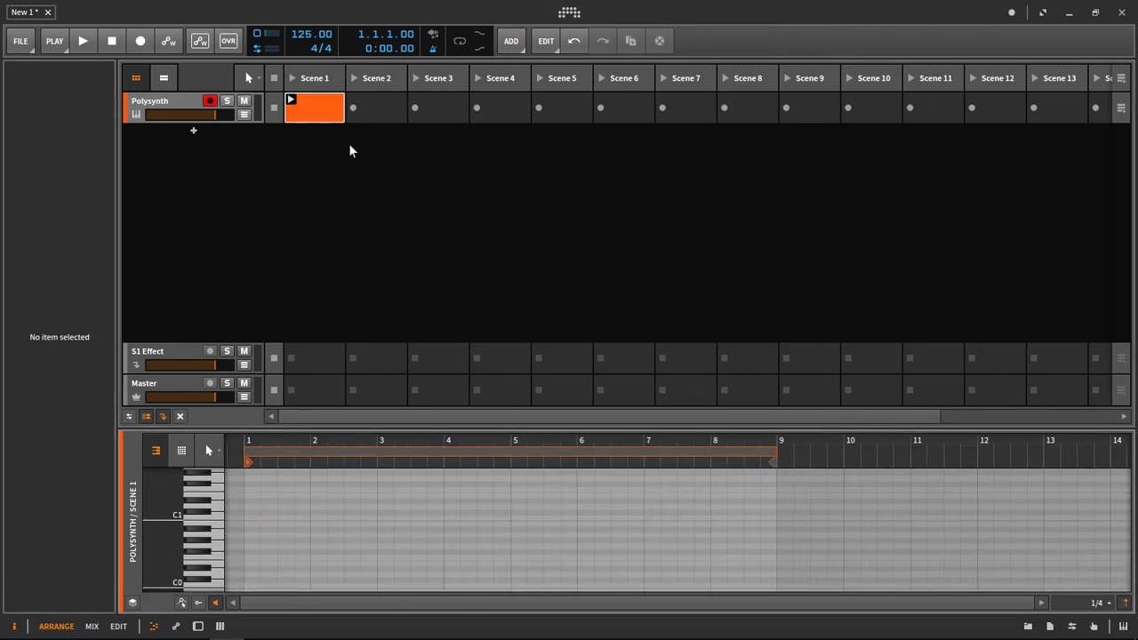
{"action": "left_click", "coordinate": [321, 107]}
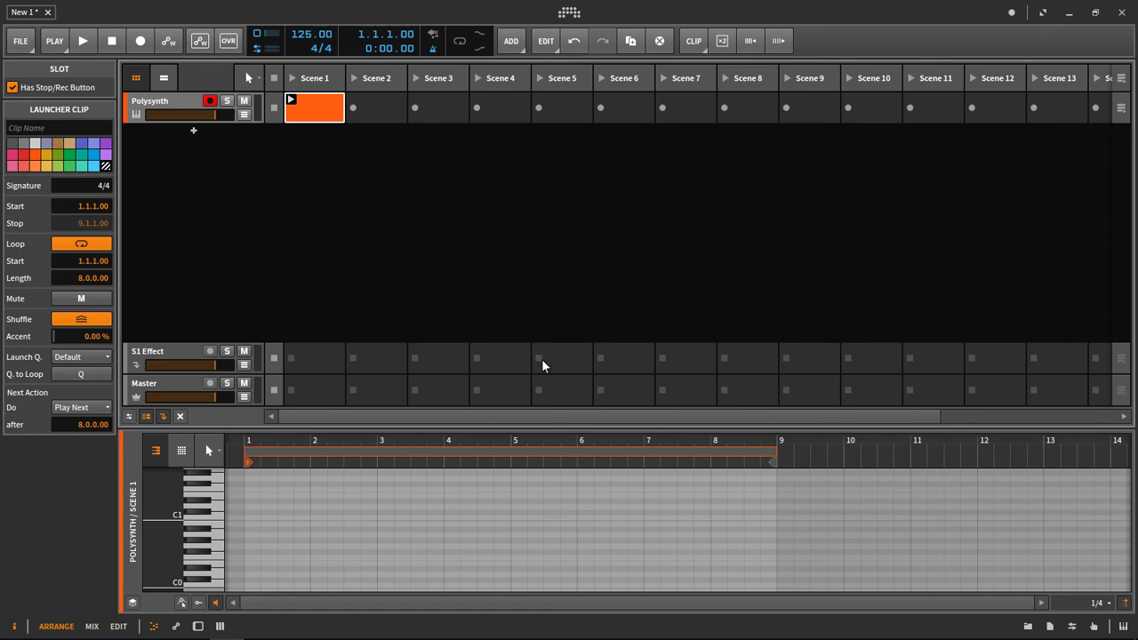
Duplicate the Play Next clip into Scenes 2–4, enable OVR and Record, and launch Scene 1
{"action": "key", "text": "ctrl+d"}
{"action": "key", "text": "ctrl+d"}
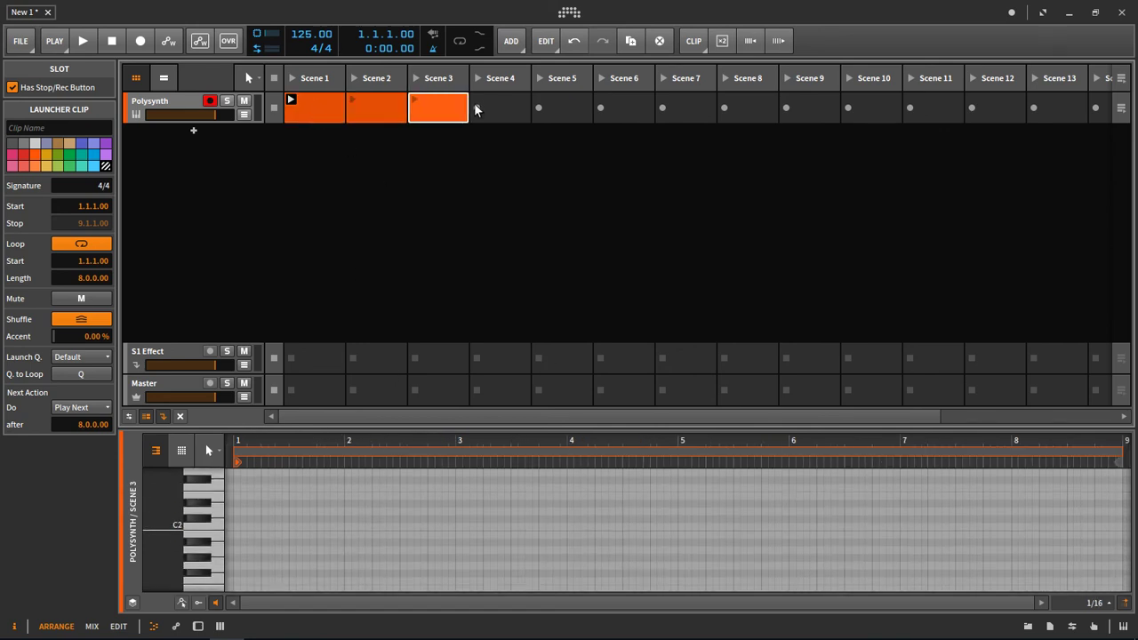
{"action": "key", "text": "ctrl+d"}
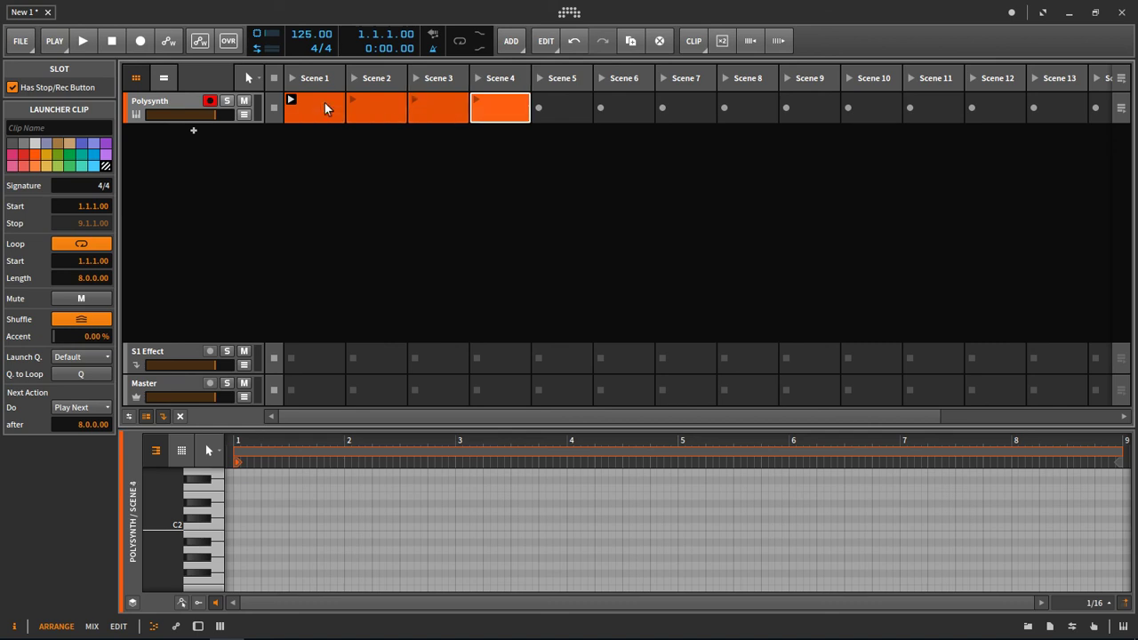
{"action": "left_click", "coordinate": [226, 45]}
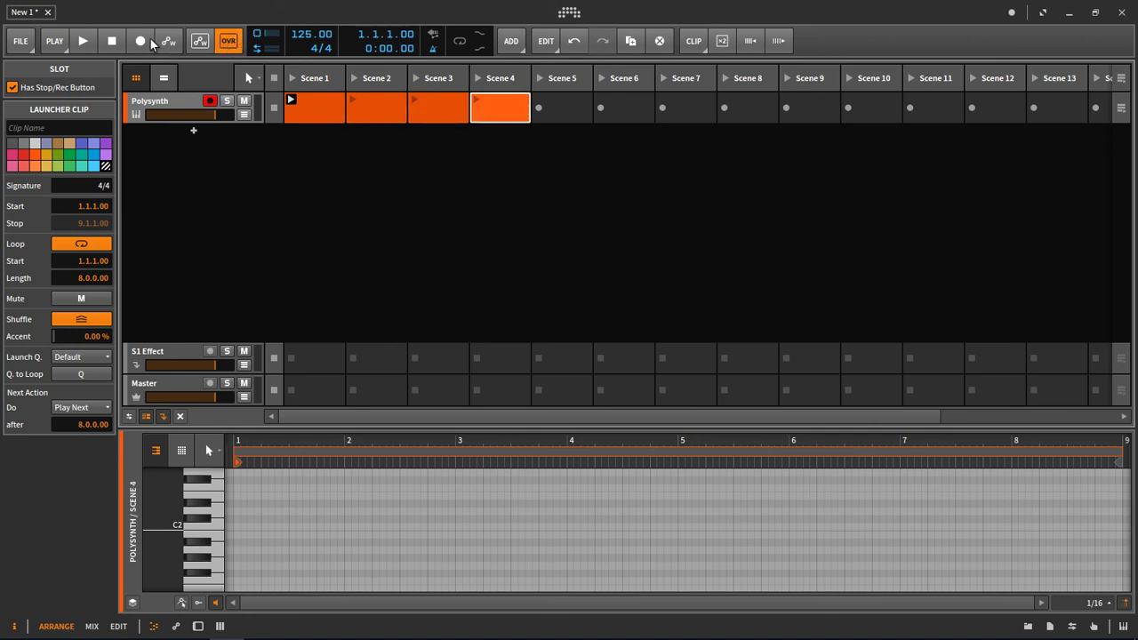
{"action": "left_click", "coordinate": [141, 42]}
{"action": "left_click", "coordinate": [292, 98]}
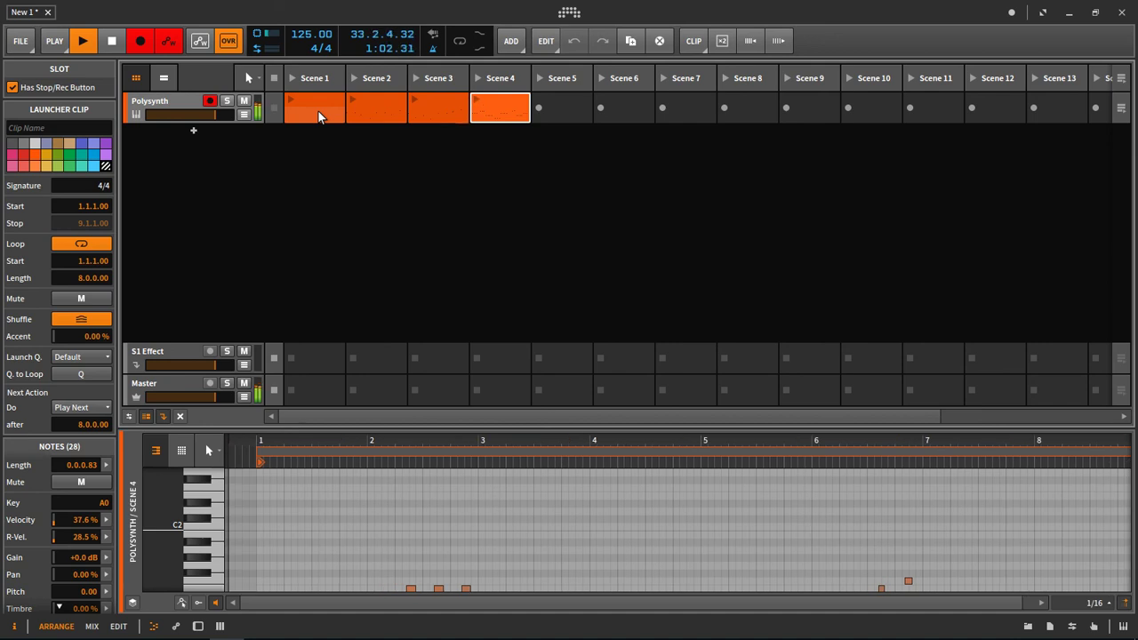
Stop playback, then select the five Polysynth clips in Scenes 1–5 and delete them
{"action": "key", "text": "space"}
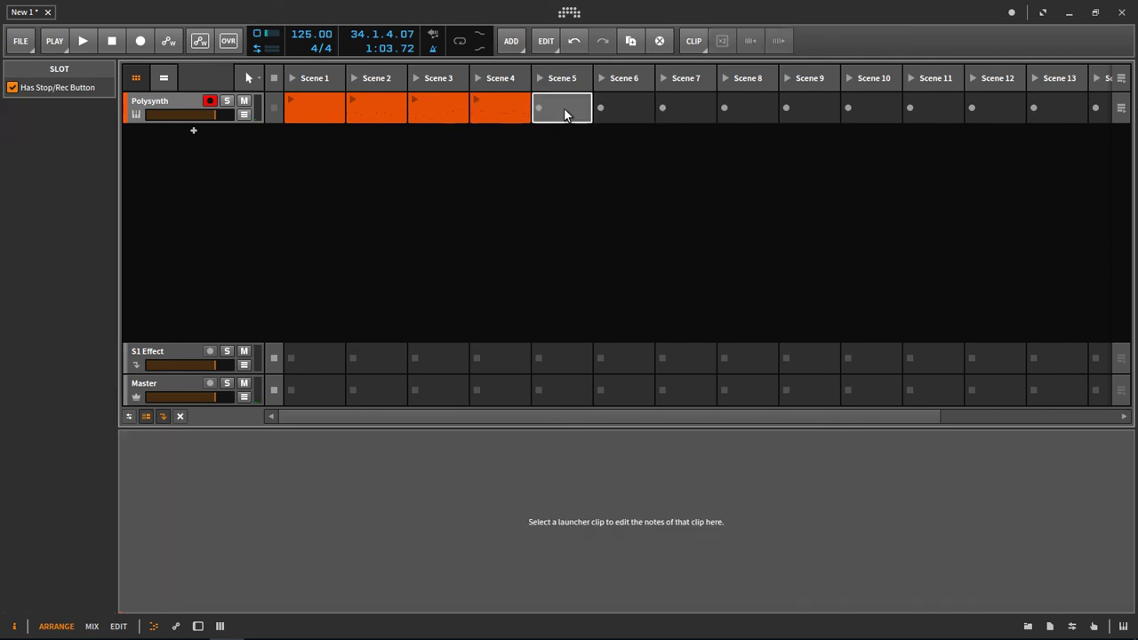
{"action": "double_click", "coordinate": [564, 110]}
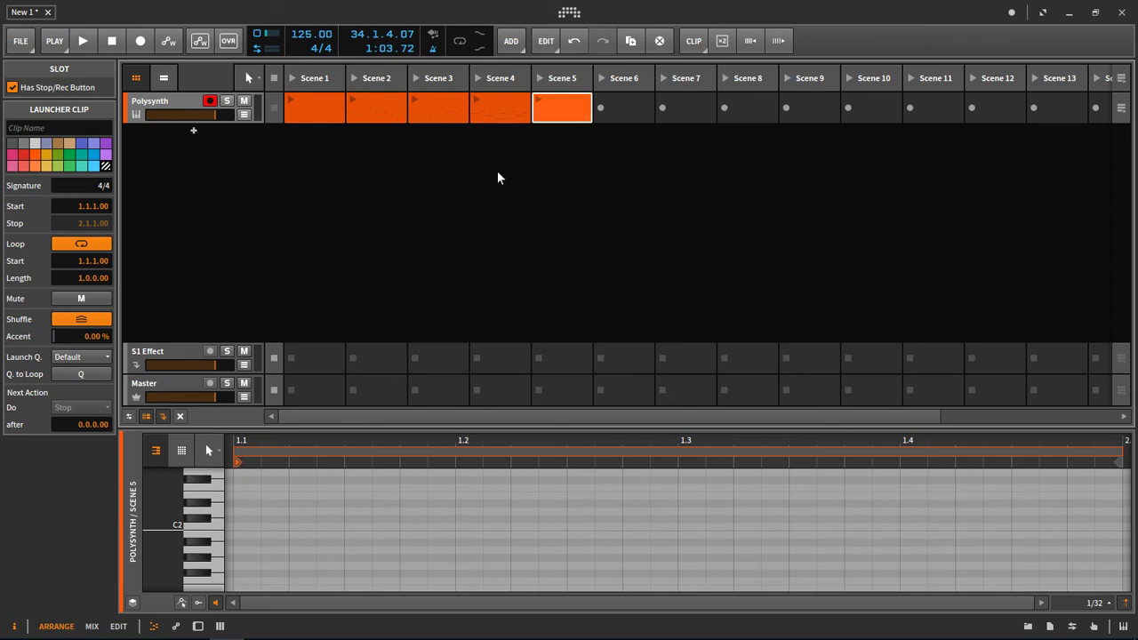
{"action": "left_click", "coordinate": [325, 99]}
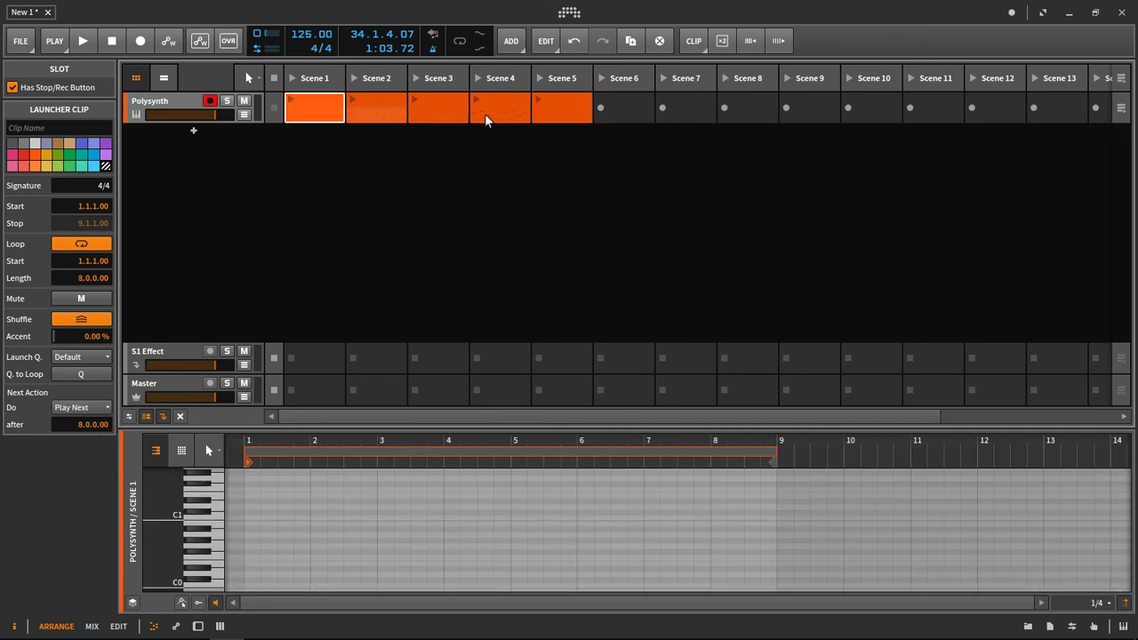
{"action": "left_click", "coordinate": [576, 108]}
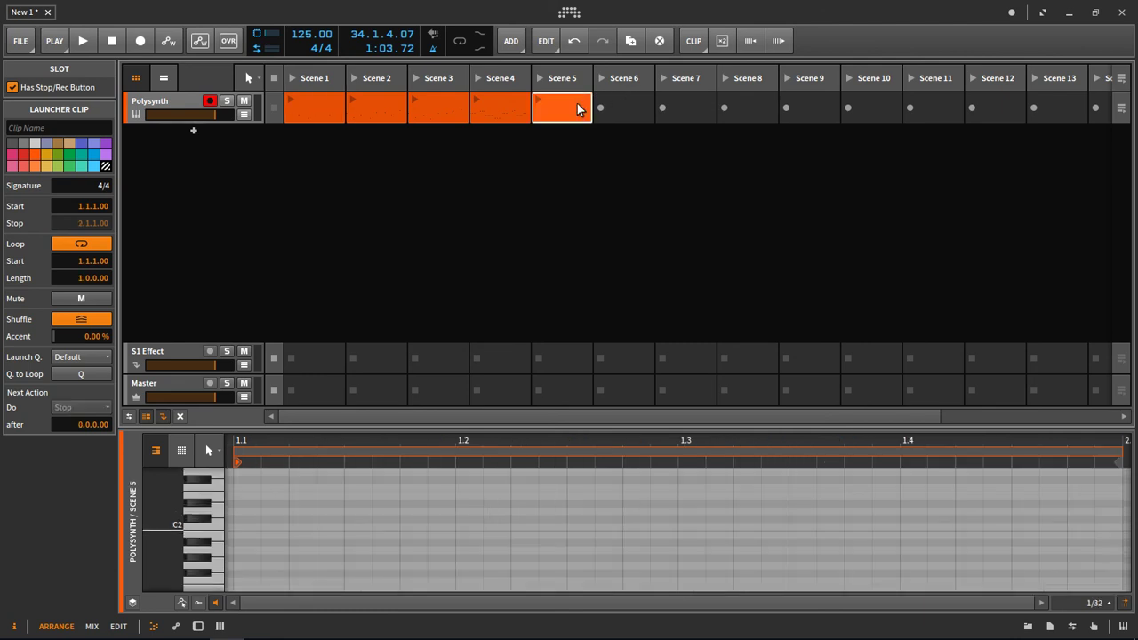
{"action": "left_click", "coordinate": [318, 106], "text": "shift"}
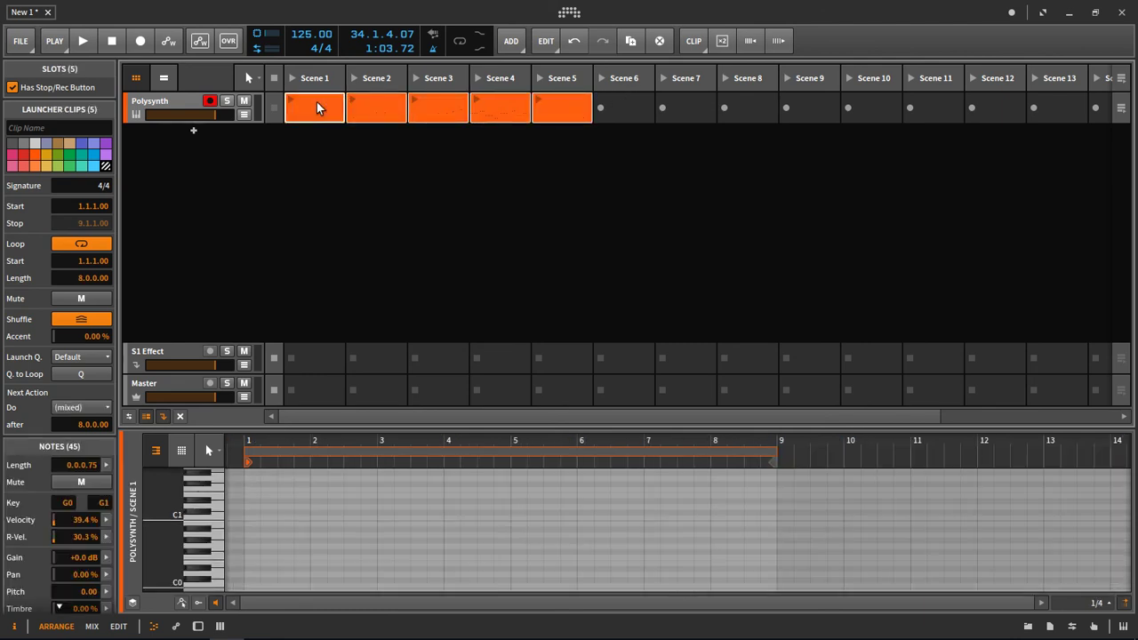
{"action": "key", "text": "Delete"}
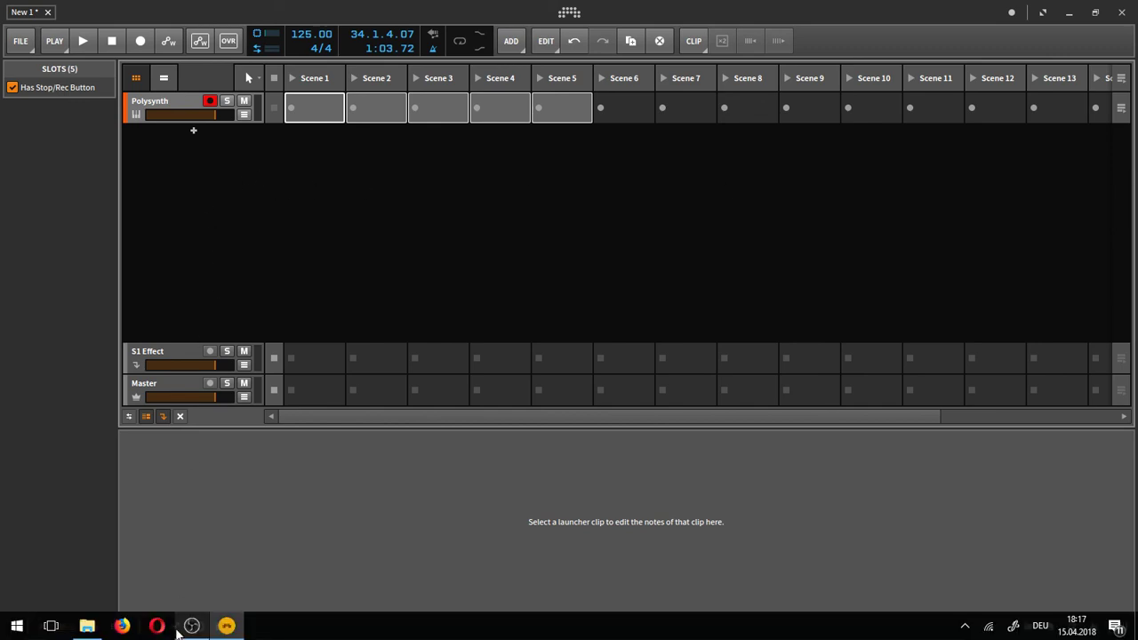
Enable Play Ticks for the metronome in the PLAY menu, then play briefly and stop
{"action": "left_click", "coordinate": [321, 108]}
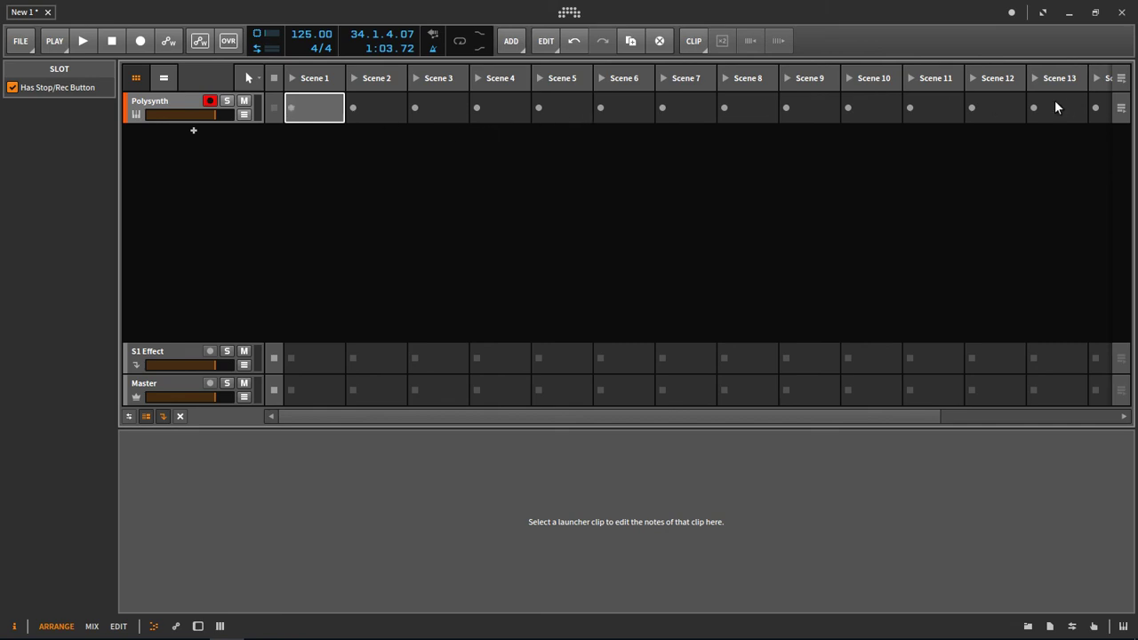
{"action": "left_click", "coordinate": [54, 42]}
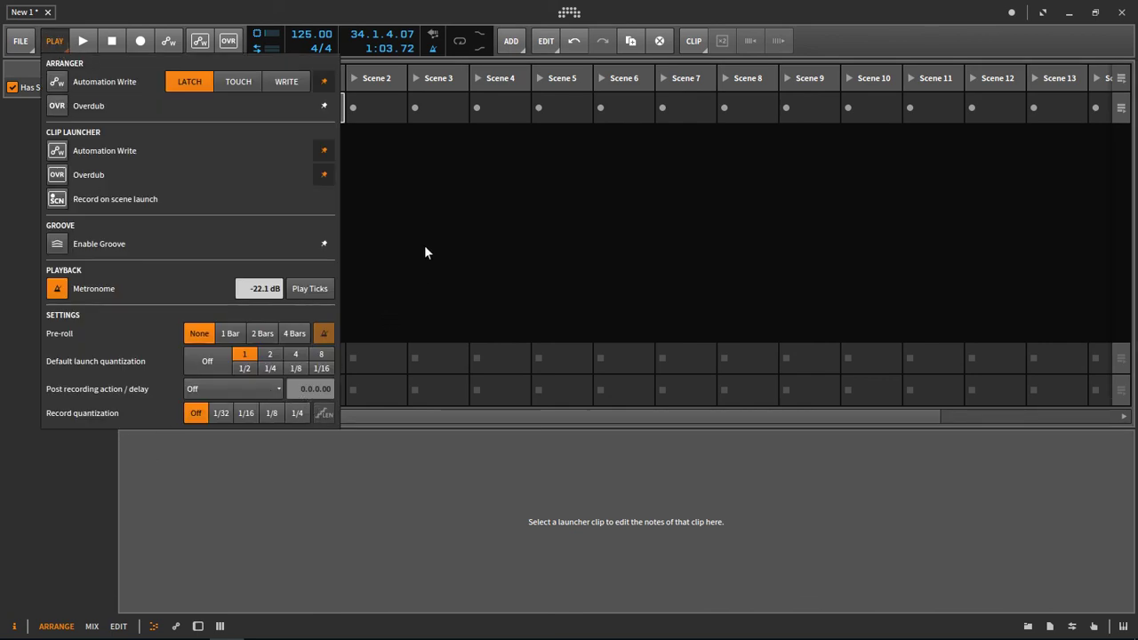
{"action": "left_click", "coordinate": [310, 289]}
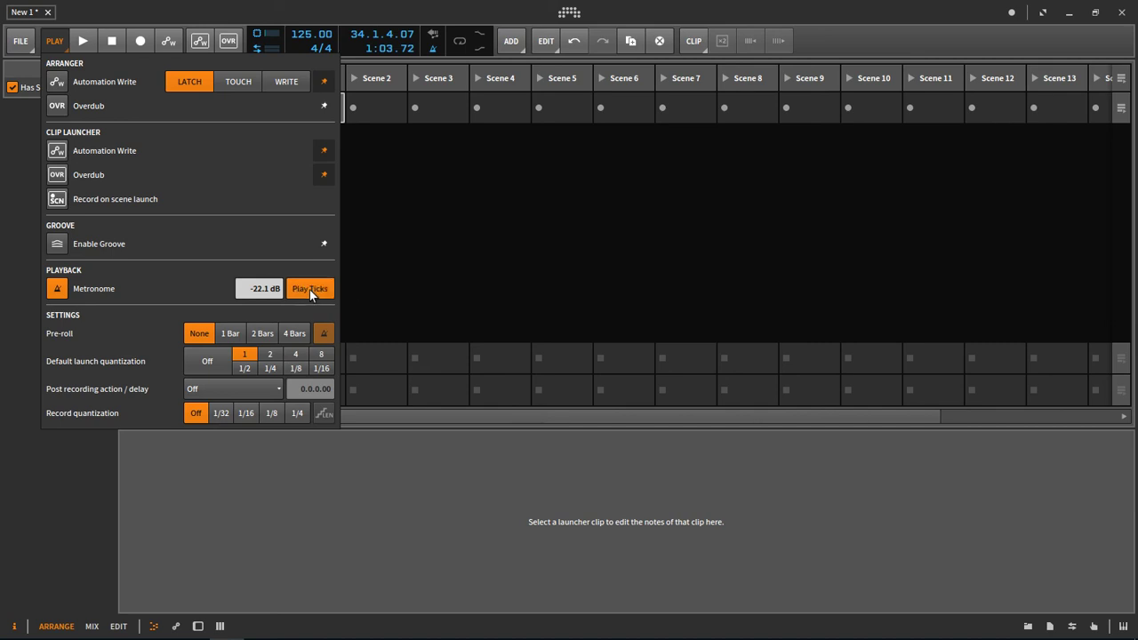
{"action": "left_click", "coordinate": [412, 247]}
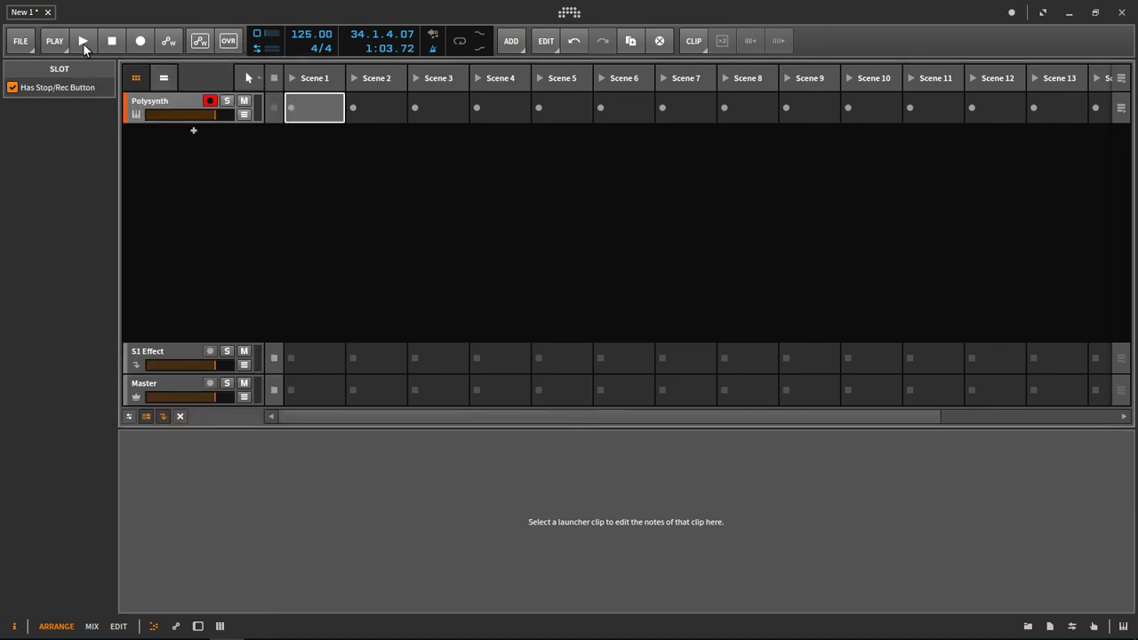
{"action": "left_click", "coordinate": [83, 43]}
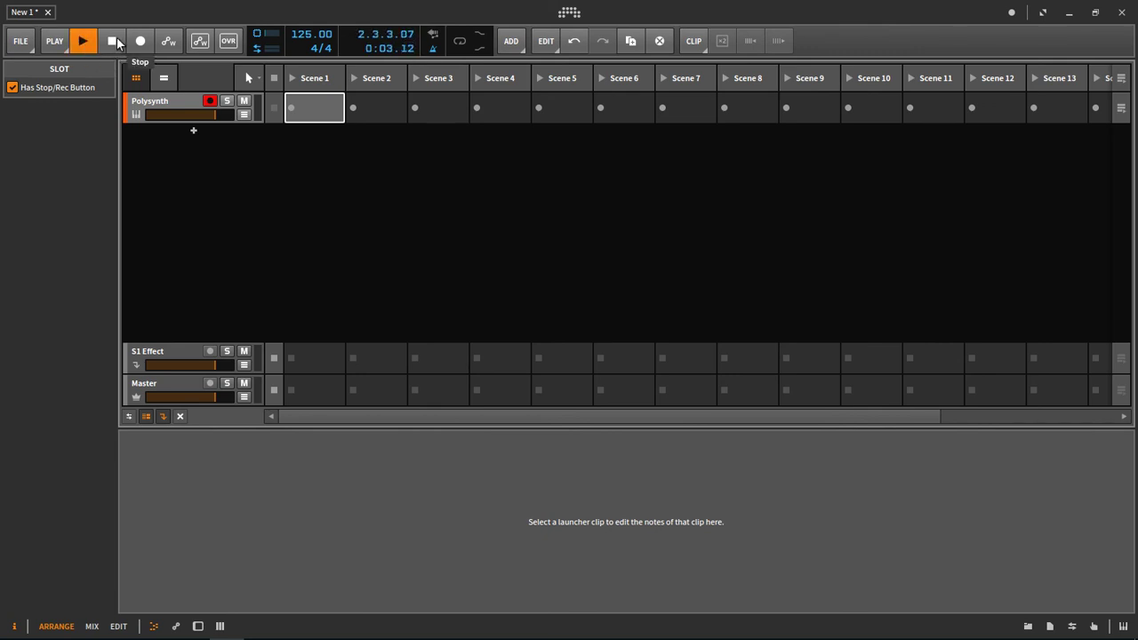
{"action": "left_click", "coordinate": [116, 43]}
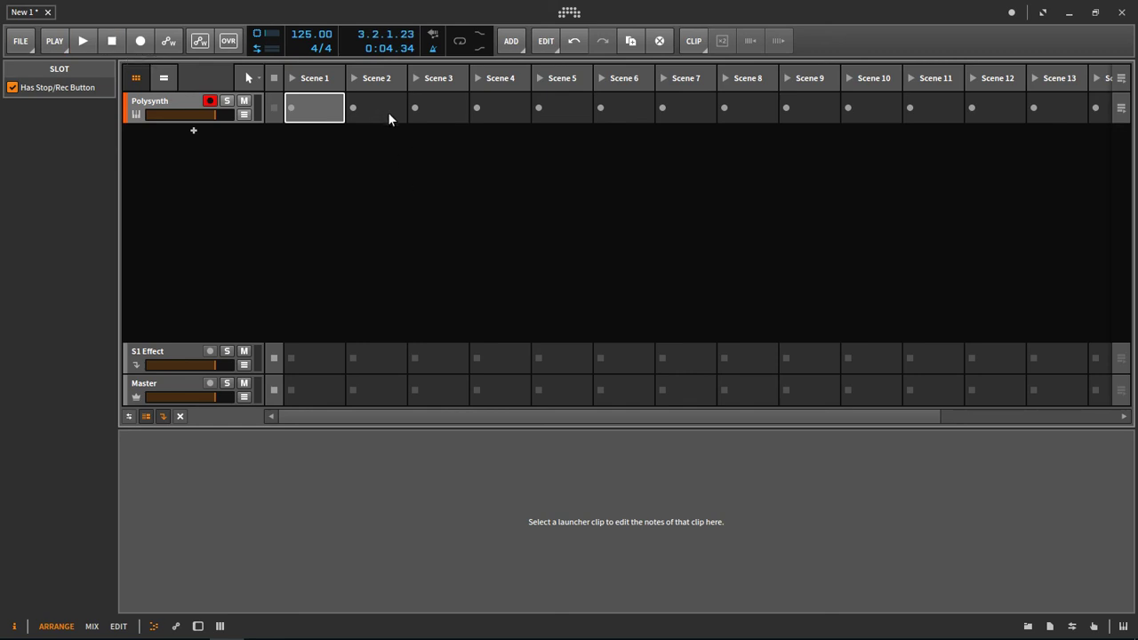
Choose 1/16 in the PLAY menu's Record quantization row
{"action": "left_click", "coordinate": [55, 42]}
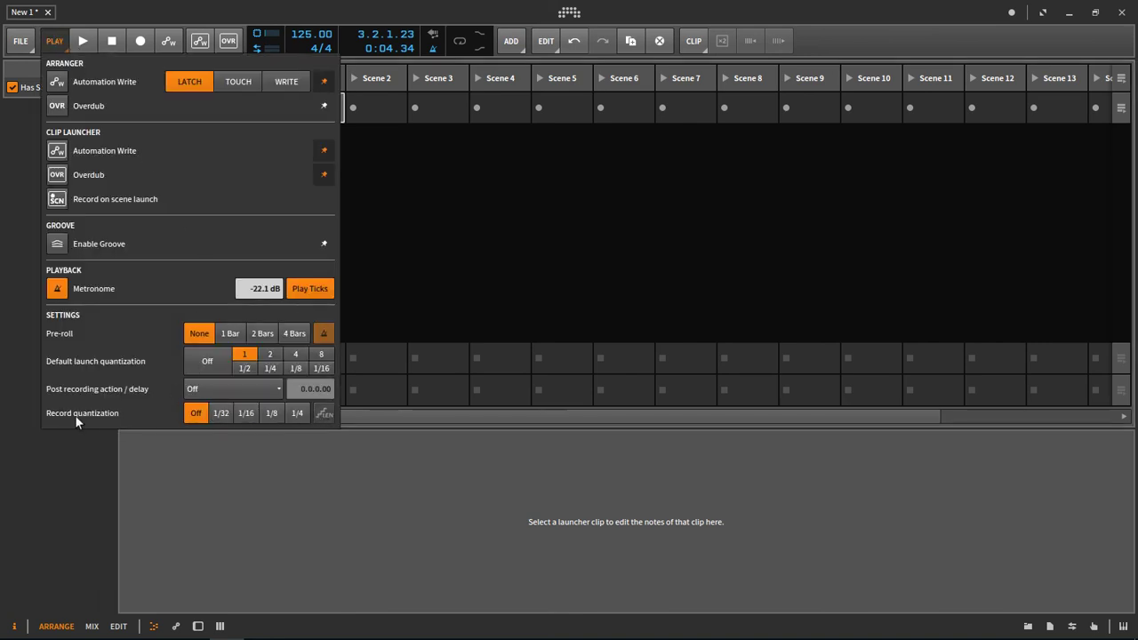
{"action": "left_click", "coordinate": [246, 412]}
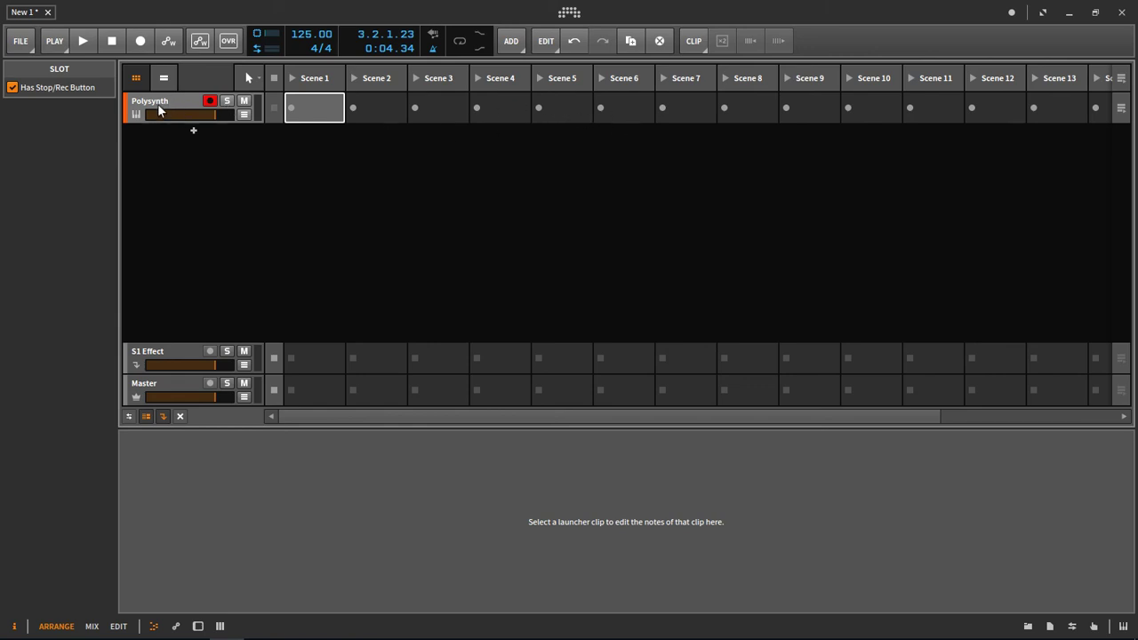
{"action": "left_click", "coordinate": [444, 108]}
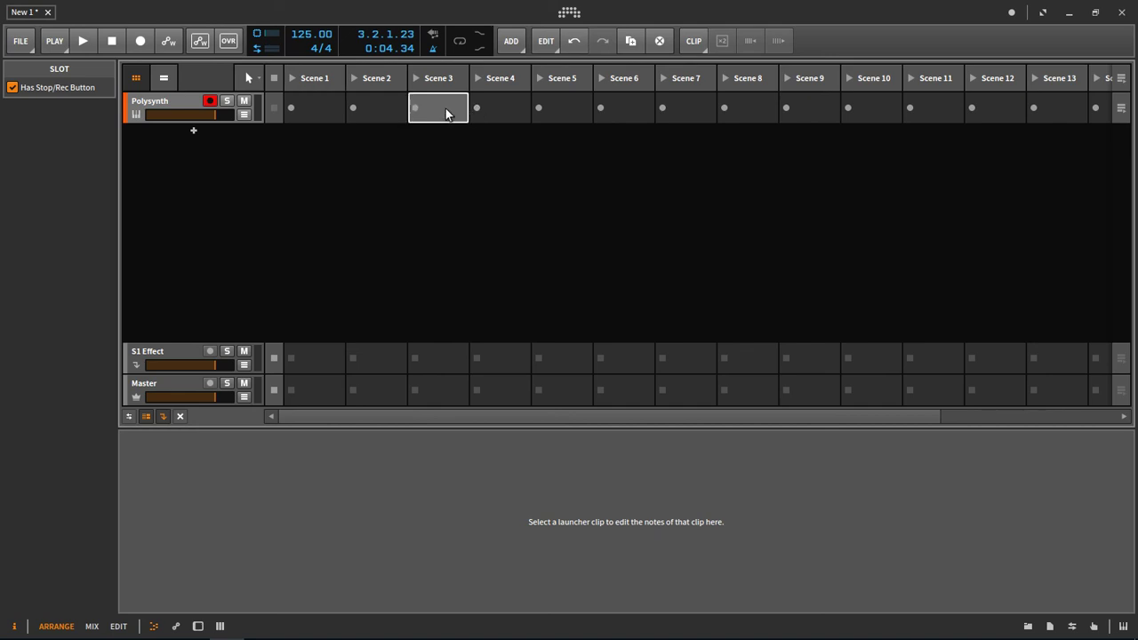
{"action": "left_click", "coordinate": [313, 106]}
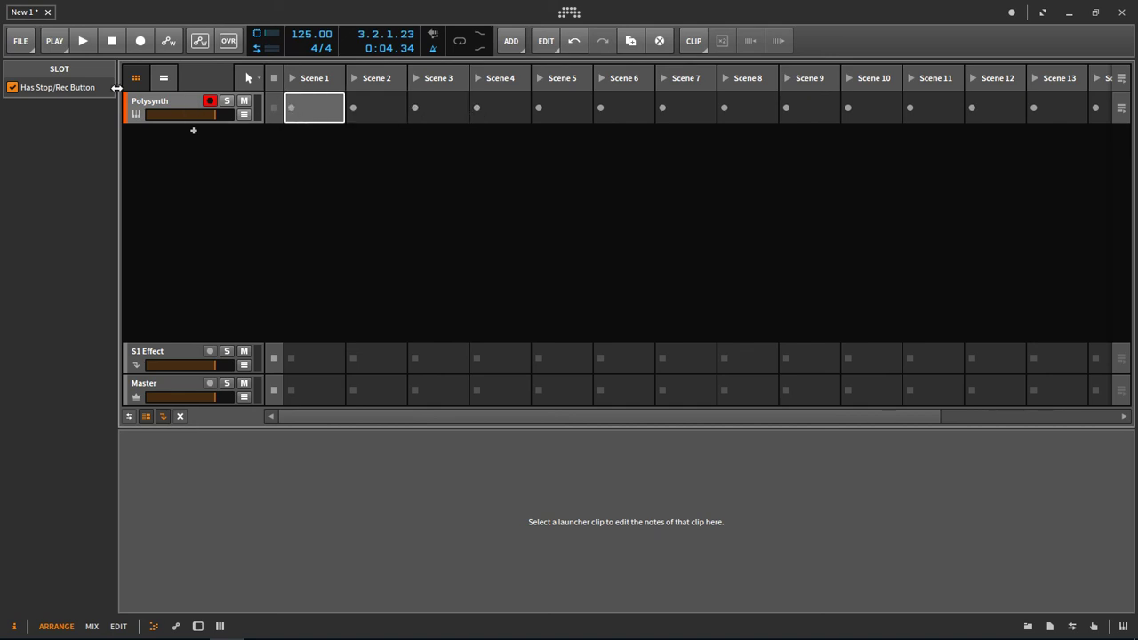